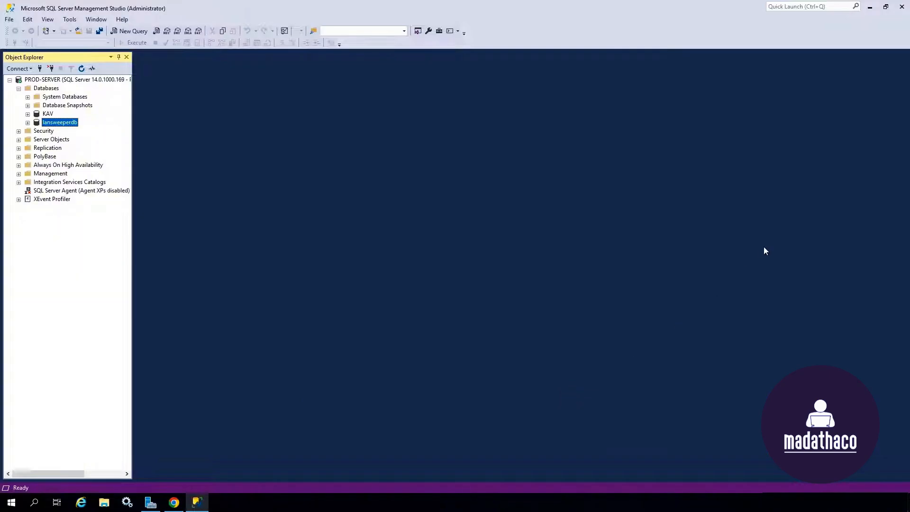
Step: Minimize SQL Server Management Studio and the Lansweeper Chrome window to reveal the desktop
{"action": "left_click", "coordinate": [870, 8]}
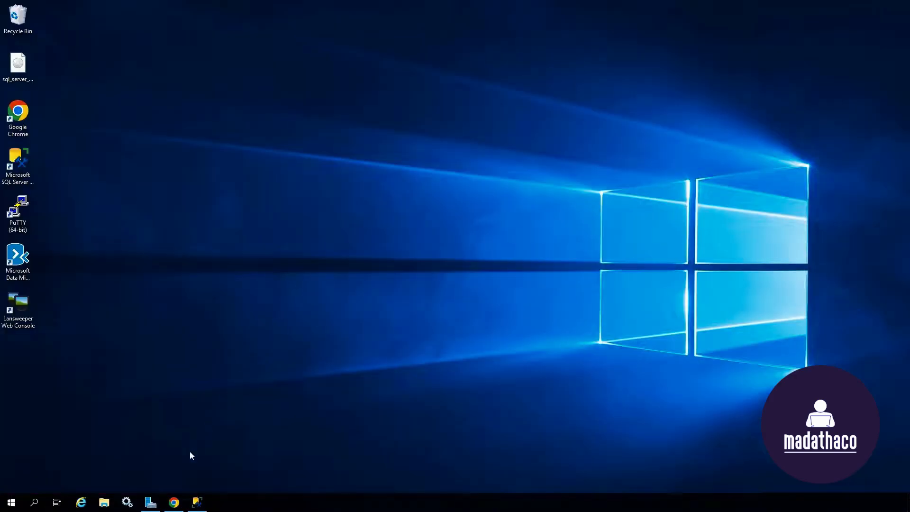
{"action": "left_click", "coordinate": [174, 502]}
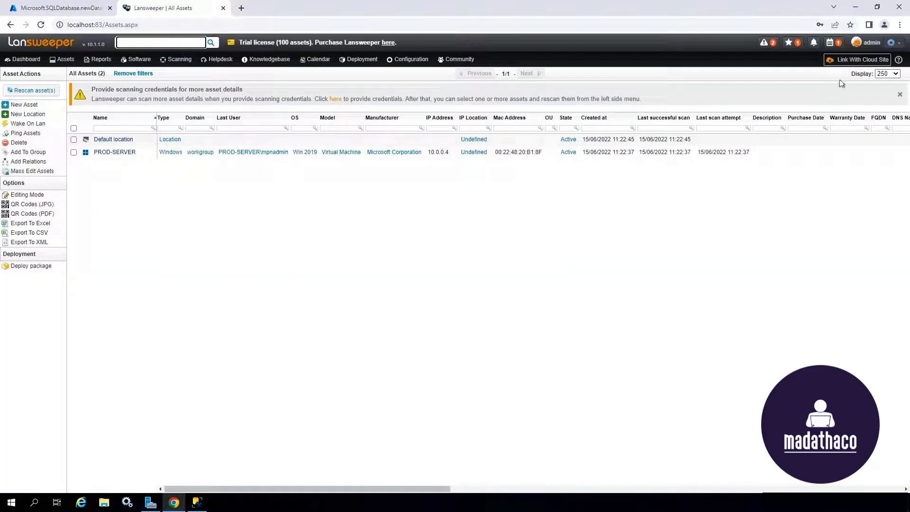
{"action": "left_click", "coordinate": [856, 8]}
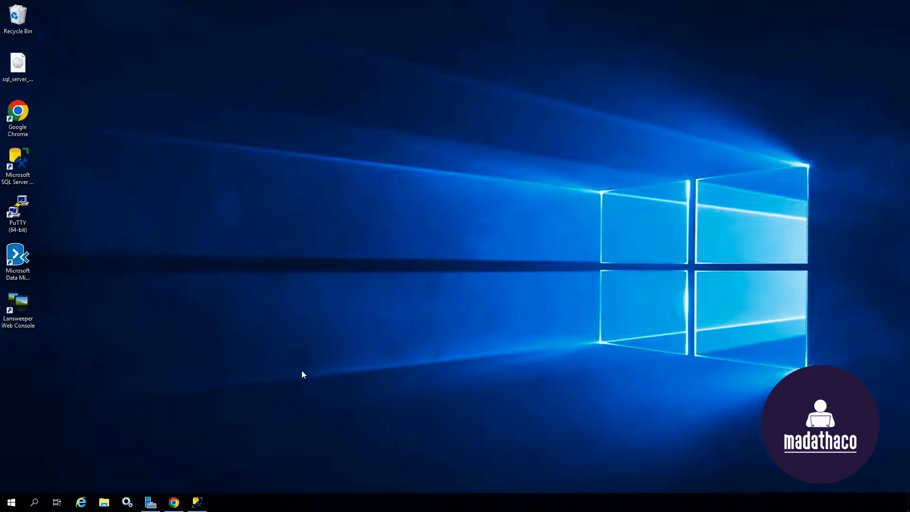
Step: Launch Data Migration Assistant and create an assessment project named 'Validate'
{"action": "double_click", "coordinate": [18, 258]}
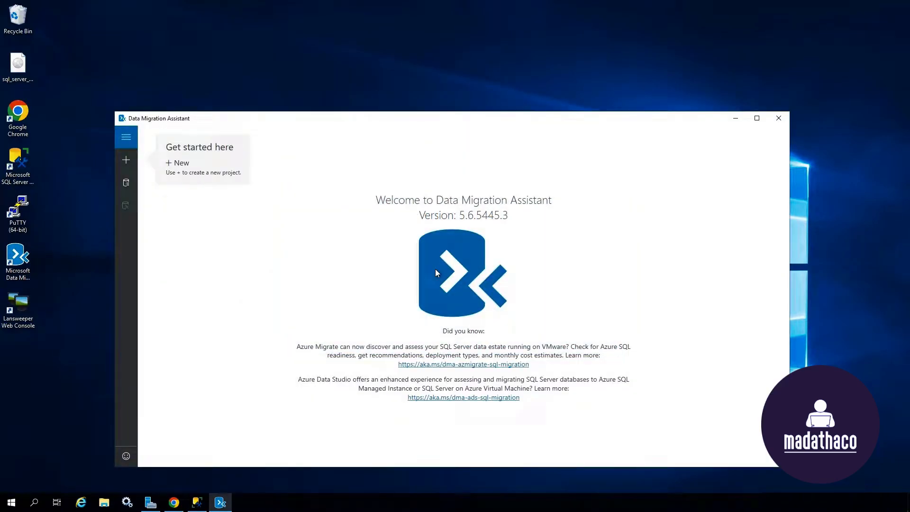
{"action": "left_click", "coordinate": [126, 160]}
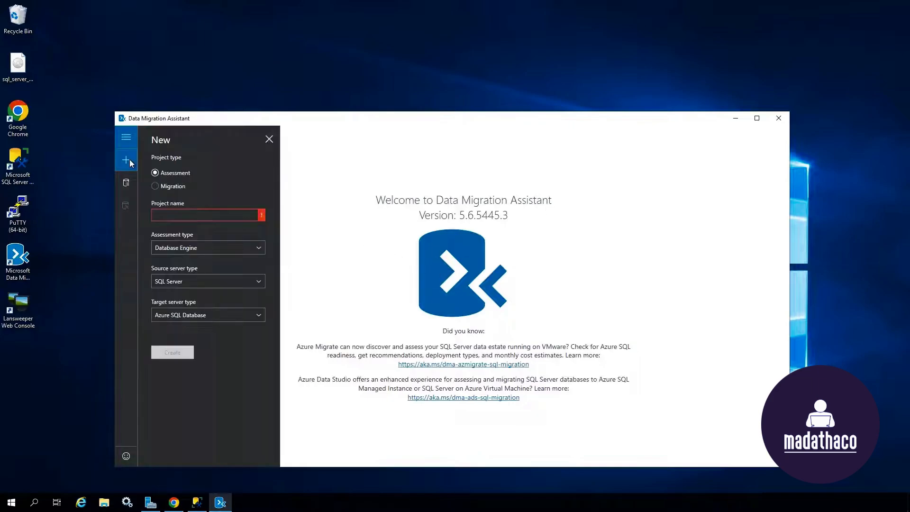
{"action": "left_click", "coordinate": [191, 215]}
{"action": "type", "text": "Validate"}
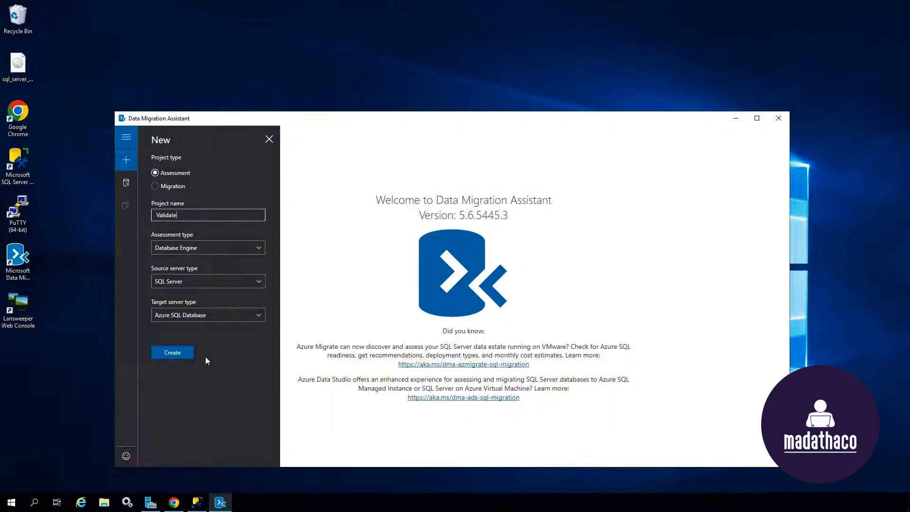
{"action": "left_click", "coordinate": [185, 355]}
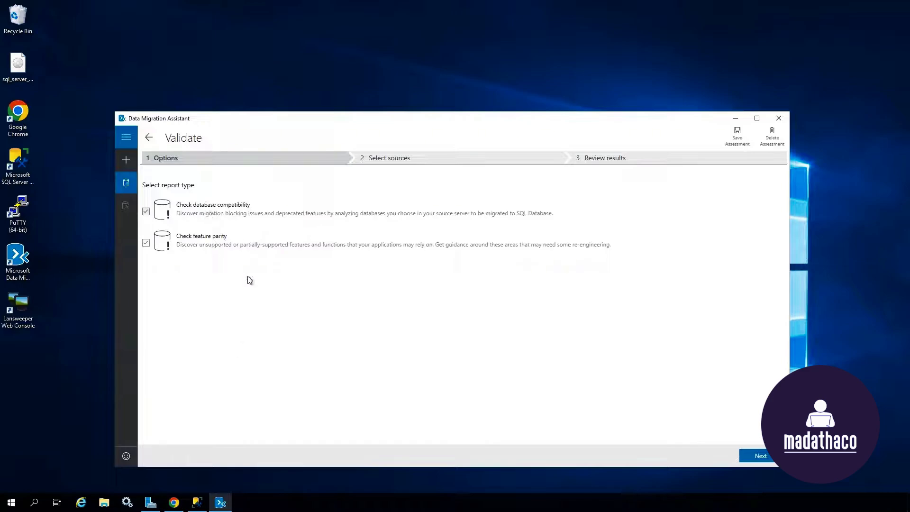
Step: Add lansweeperdb from localhost as the source and run the Validate assessment
{"action": "left_click", "coordinate": [756, 456]}
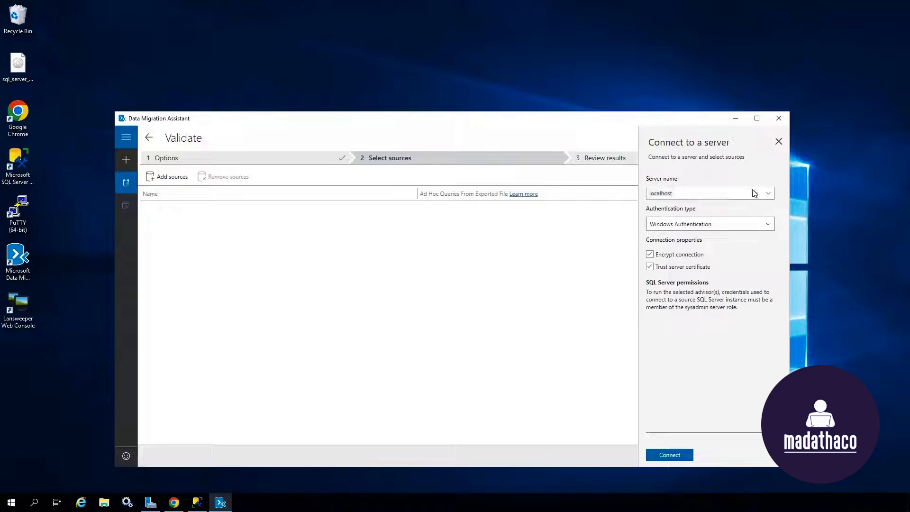
{"action": "left_click", "coordinate": [689, 454]}
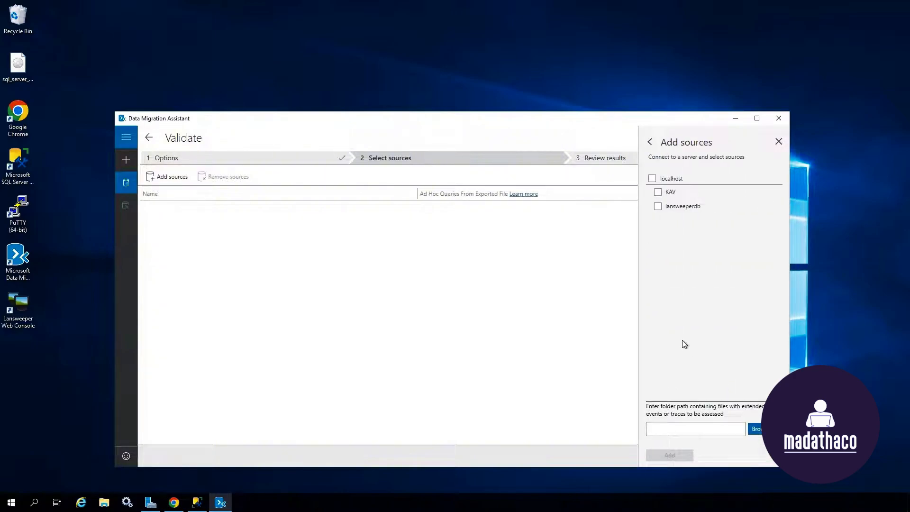
{"action": "left_click", "coordinate": [681, 207]}
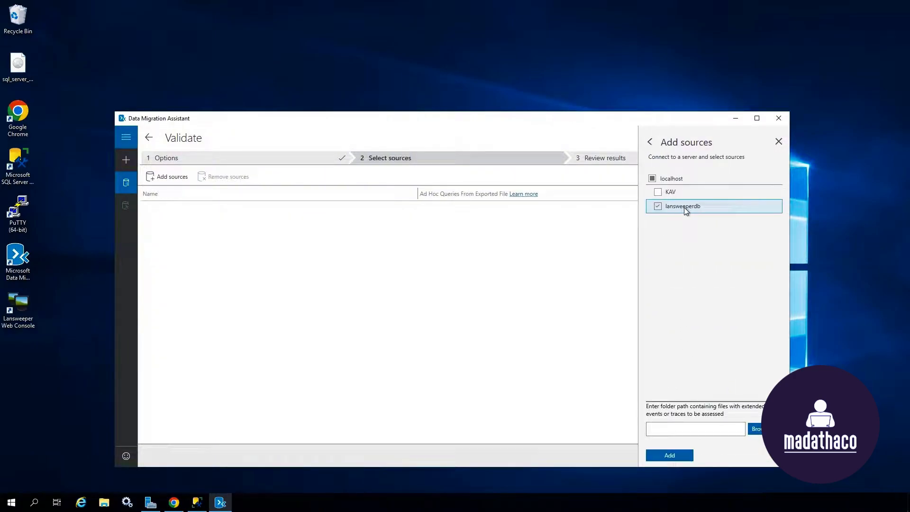
{"action": "left_click", "coordinate": [690, 457]}
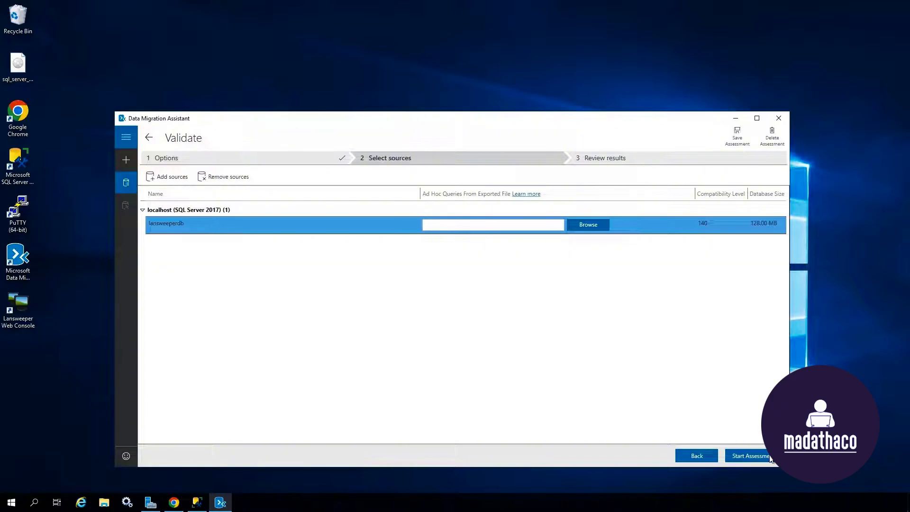
{"action": "left_click", "coordinate": [748, 455]}
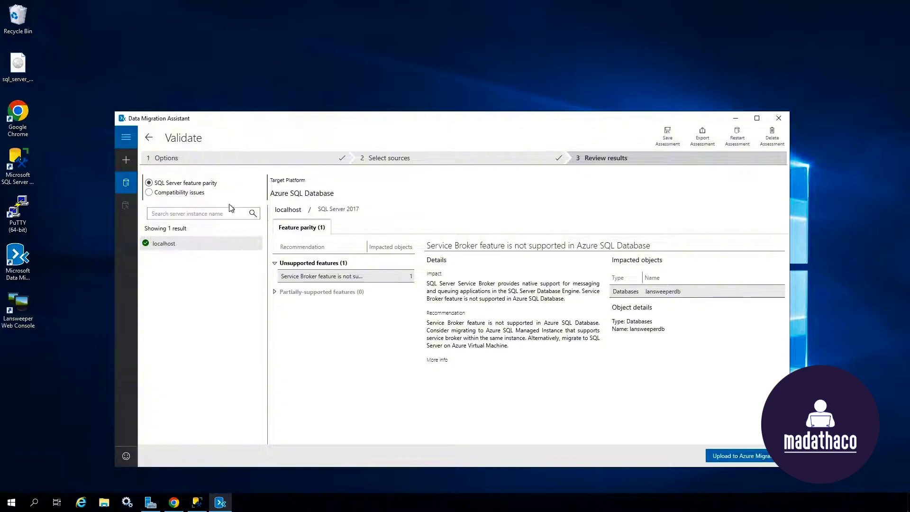
Step: Switch the results to Compatibility issues to see the Filestream migration blocker
{"action": "left_click", "coordinate": [179, 193]}
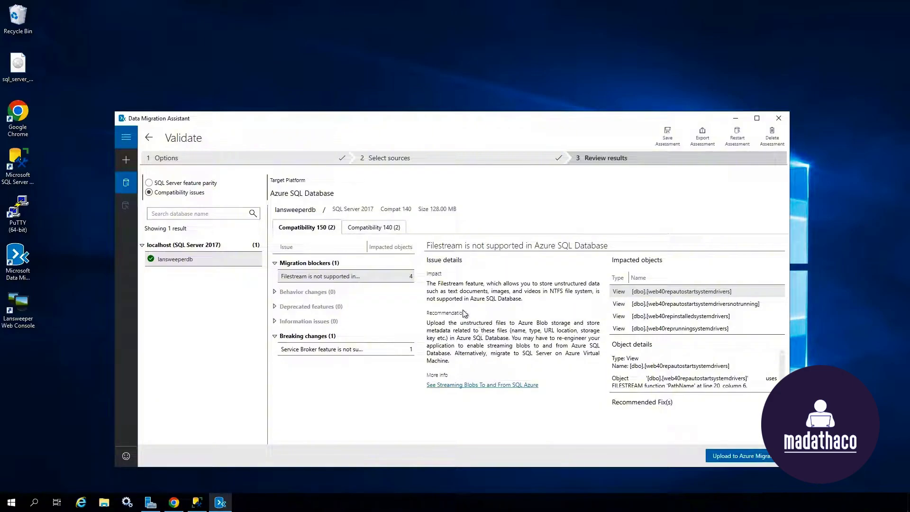
Step: Start a new Migration project named 'Migration' with the scope set to Schema only
{"action": "left_click", "coordinate": [126, 159]}
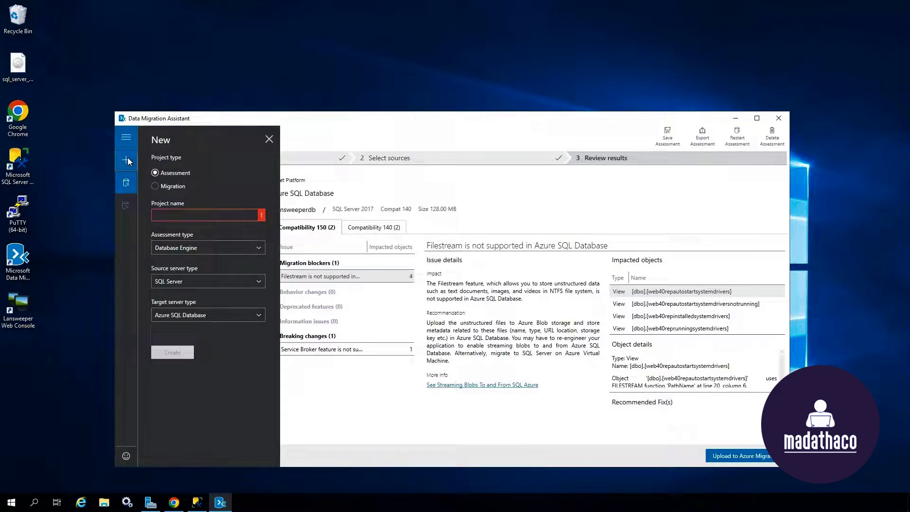
{"action": "left_click", "coordinate": [169, 186]}
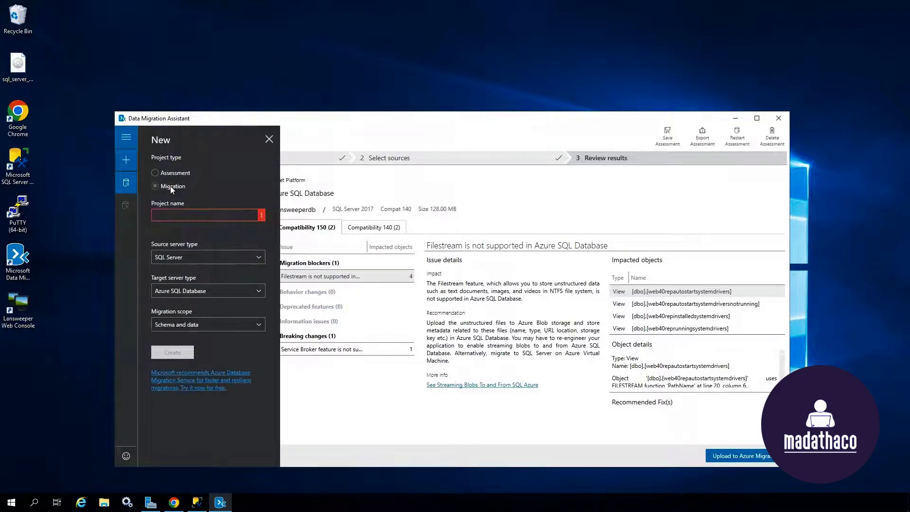
{"action": "left_click", "coordinate": [175, 214]}
{"action": "type", "text": "Migration"}
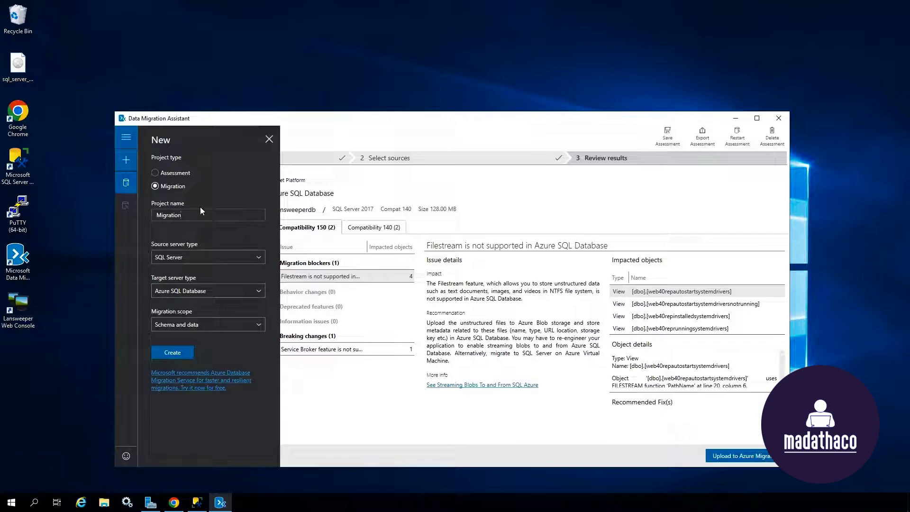
{"action": "left_click", "coordinate": [236, 324]}
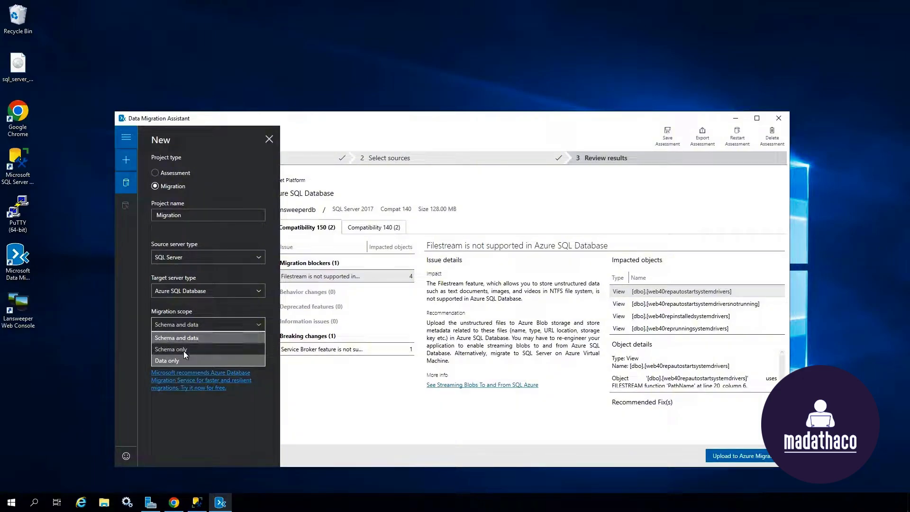
{"action": "left_click", "coordinate": [183, 349]}
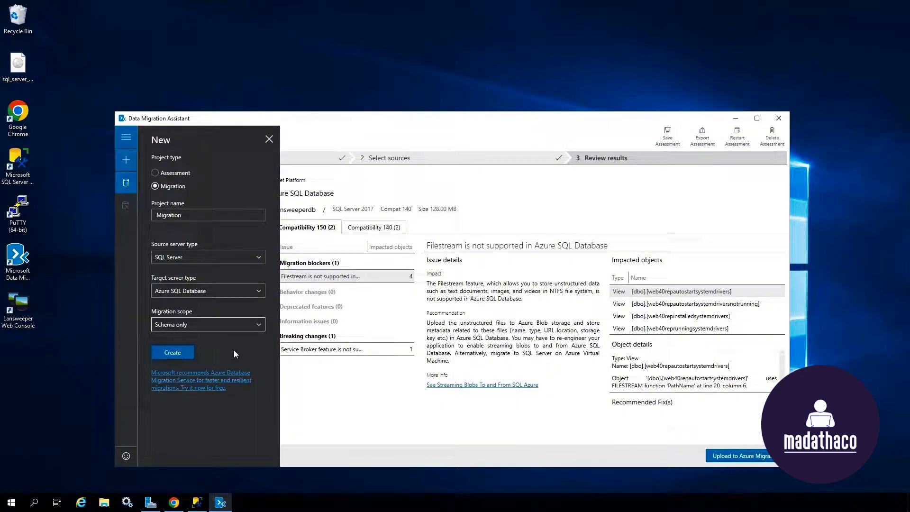
Step: Create the project and select lansweeperdb on localhost as the source database
{"action": "left_click", "coordinate": [193, 352]}
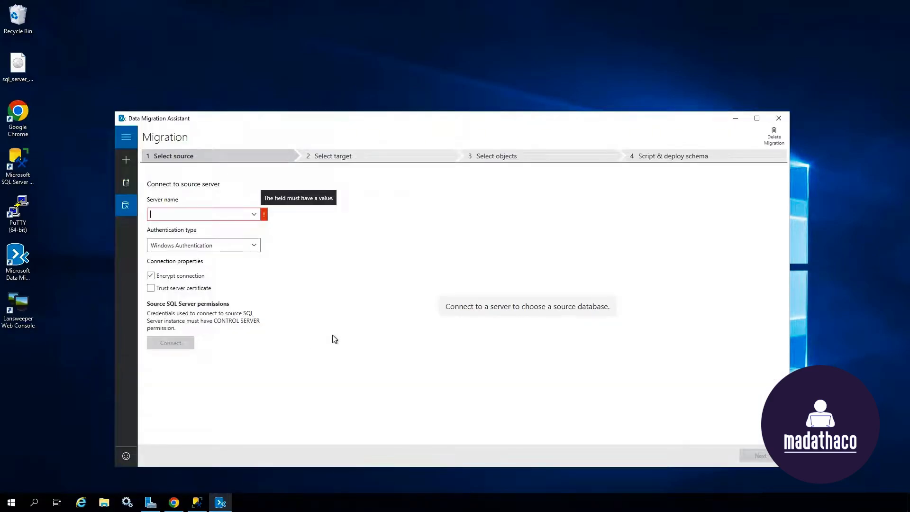
{"action": "left_click", "coordinate": [254, 214]}
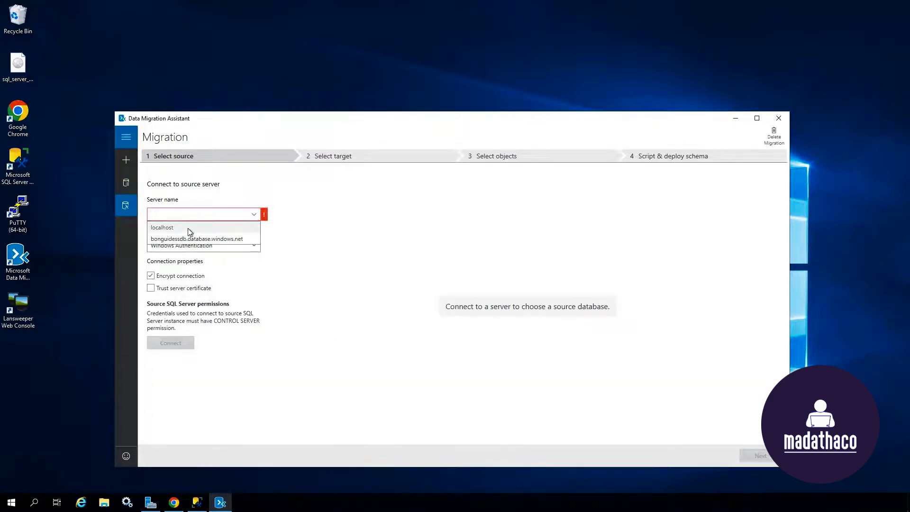
{"action": "left_click", "coordinate": [189, 232]}
{"action": "left_click", "coordinate": [151, 288]}
{"action": "left_click", "coordinate": [185, 343]}
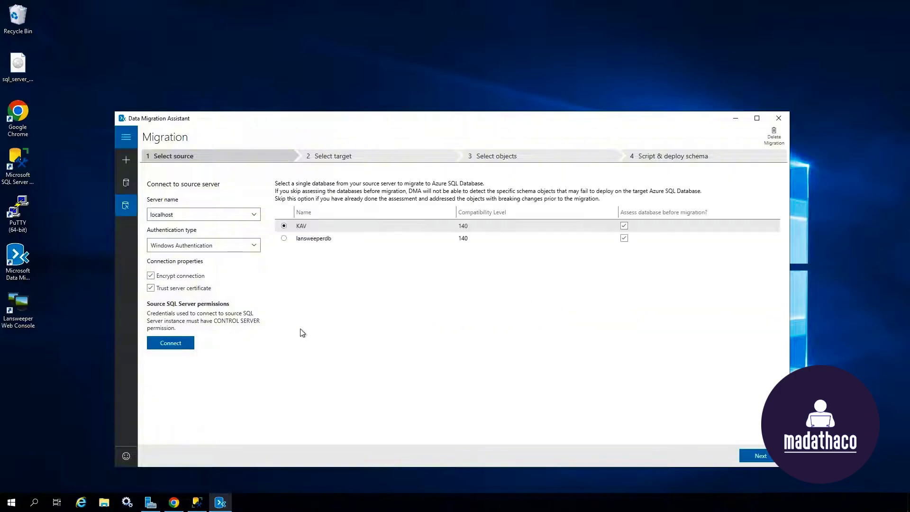
{"action": "left_click", "coordinate": [285, 239]}
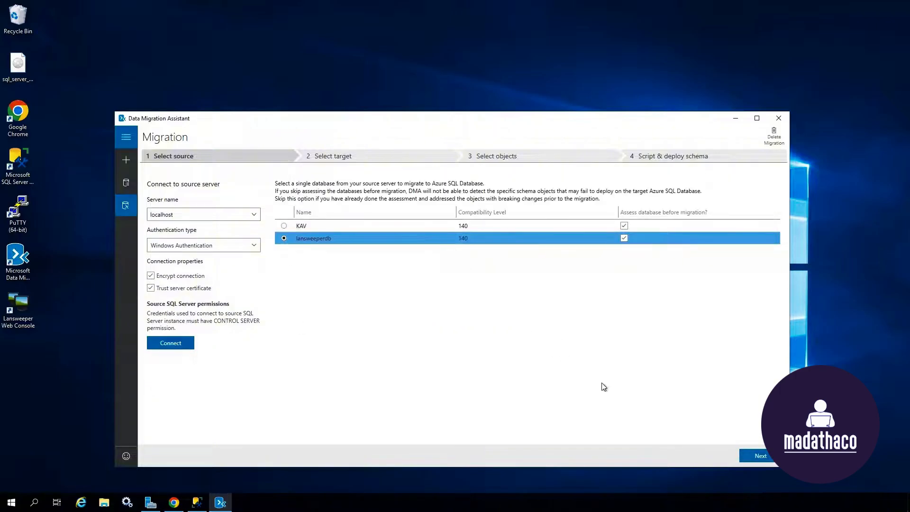
{"action": "left_click", "coordinate": [758, 456]}
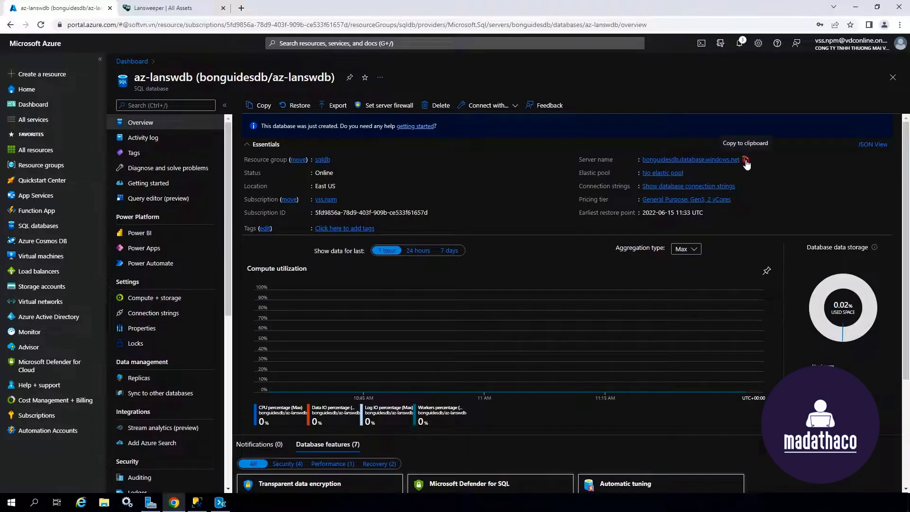
Step: Paste the Azure SQL server name as the target and choose SQL Server Authentication
{"action": "left_click", "coordinate": [746, 161]}
{"action": "left_click", "coordinate": [855, 6]}
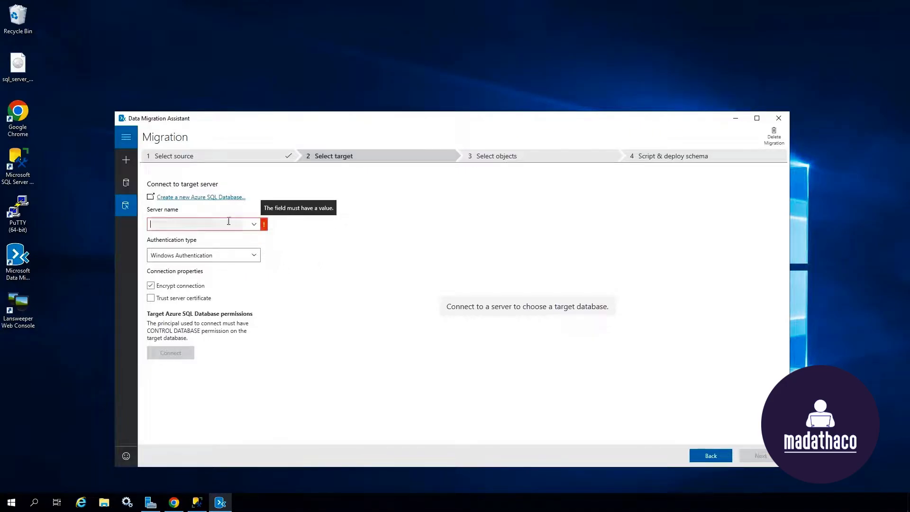
{"action": "key", "text": "ctrl+v"}
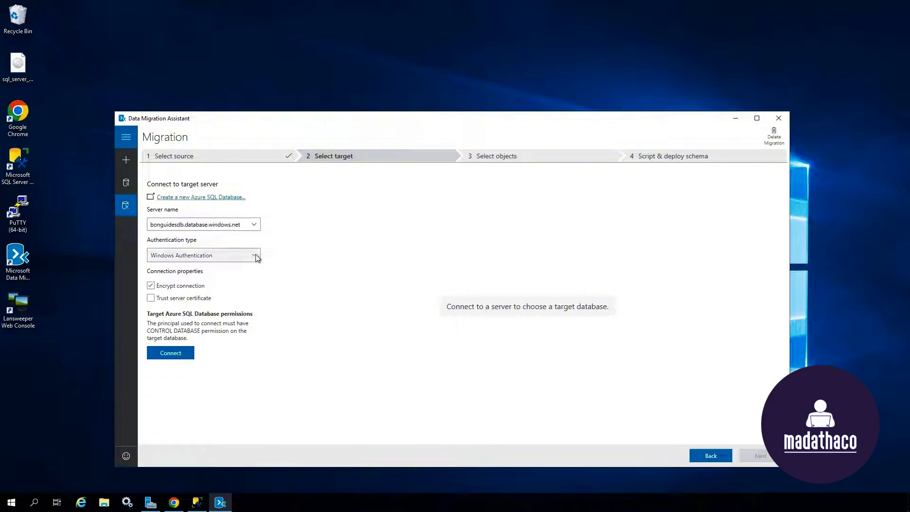
{"action": "left_click", "coordinate": [257, 257]}
{"action": "left_click", "coordinate": [256, 252]}
{"action": "left_click", "coordinate": [256, 252]}
{"action": "left_click", "coordinate": [201, 279]}
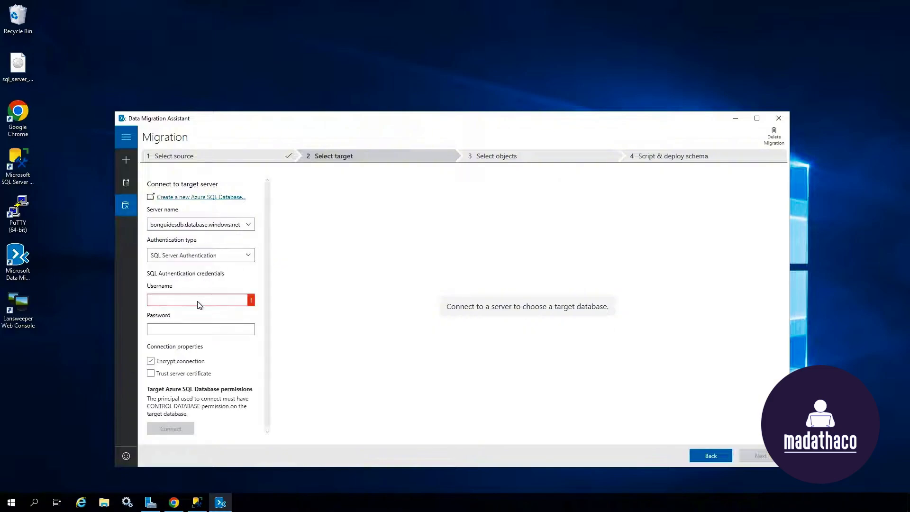
Step: Enter the login username and password, connect, and proceed with az-lanswdb as target
{"action": "left_click", "coordinate": [198, 302]}
{"action": "type", "text": "bonguide"}
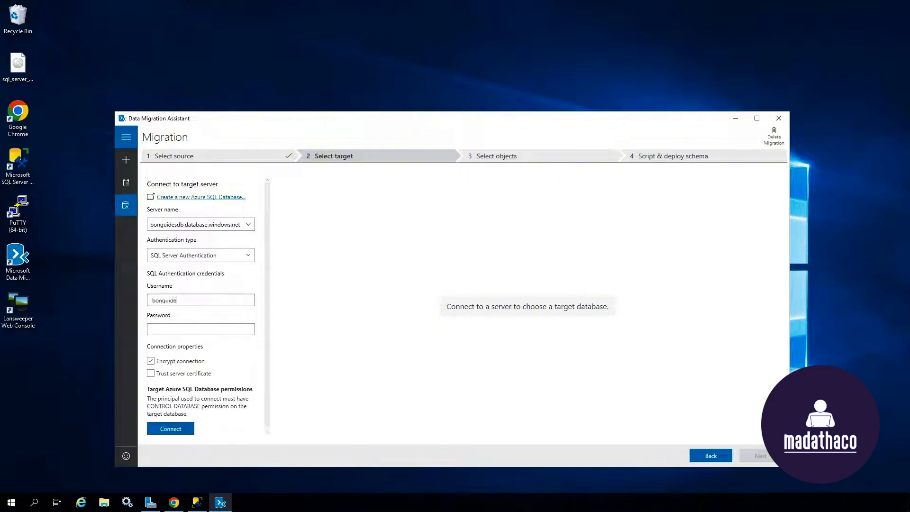
{"action": "type", "text": "s"}
{"action": "key", "text": "Tab"}
{"action": "type", "text": "********"}
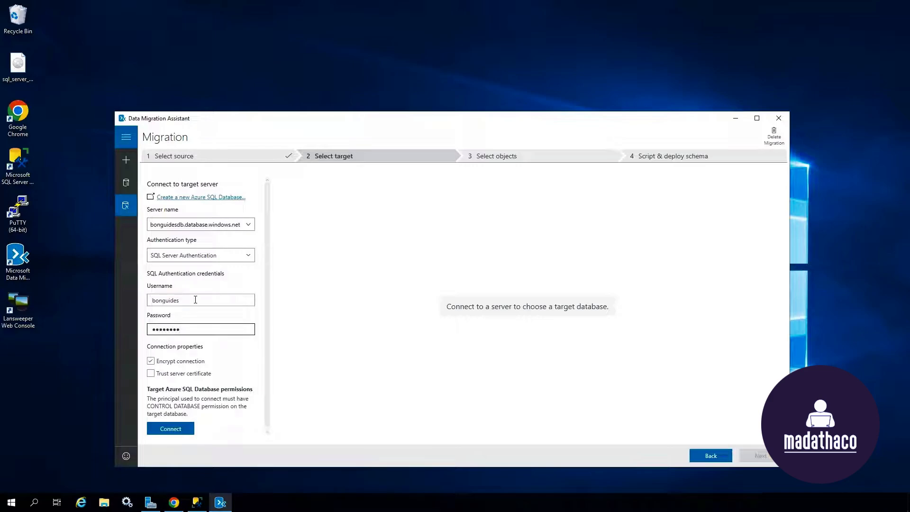
{"action": "left_click", "coordinate": [151, 373]}
{"action": "left_click", "coordinate": [184, 428]}
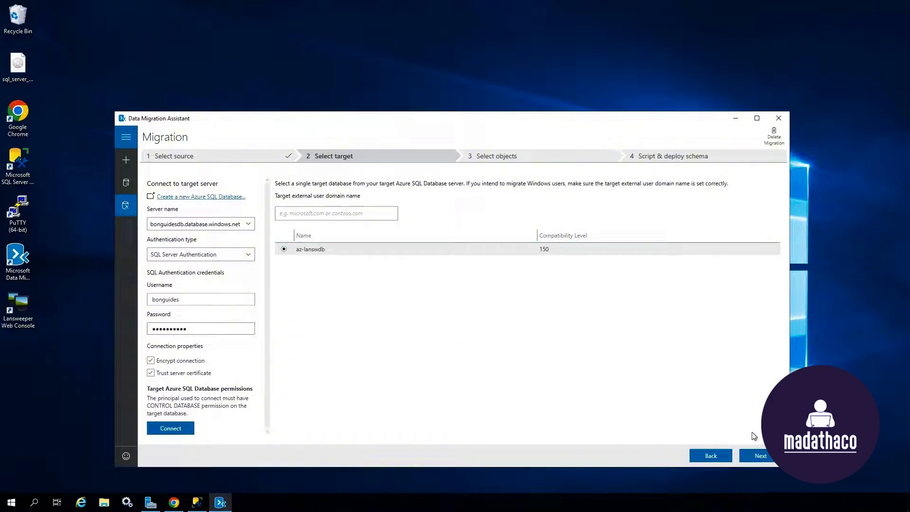
{"action": "left_click", "coordinate": [761, 456]}
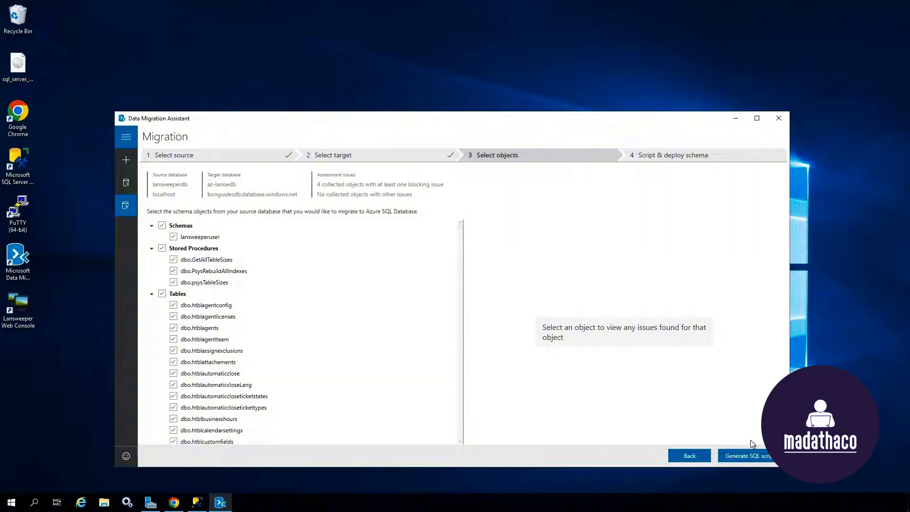
Step: Generate the lansweeperdb schema script, deploy it to az-lanswdb, and minimize the assistant
{"action": "left_click", "coordinate": [768, 456]}
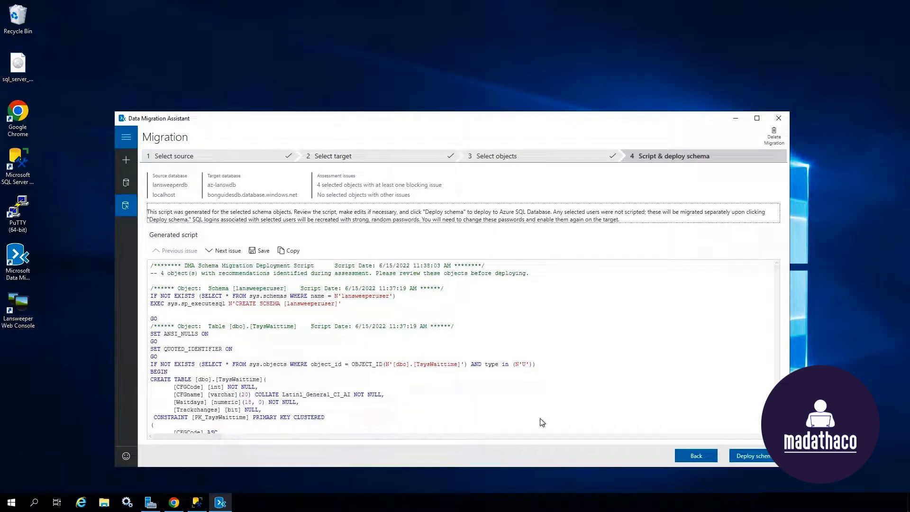
{"action": "left_click", "coordinate": [775, 458]}
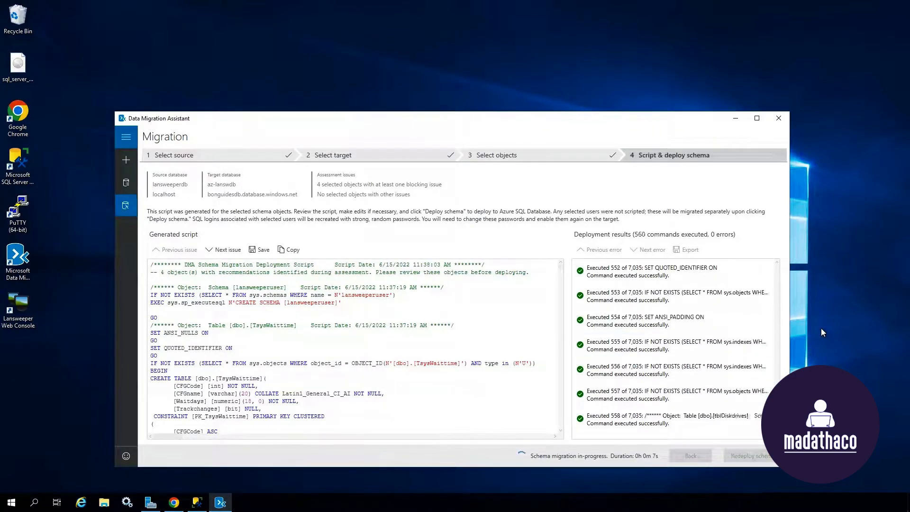
{"action": "left_click", "coordinate": [735, 118]}
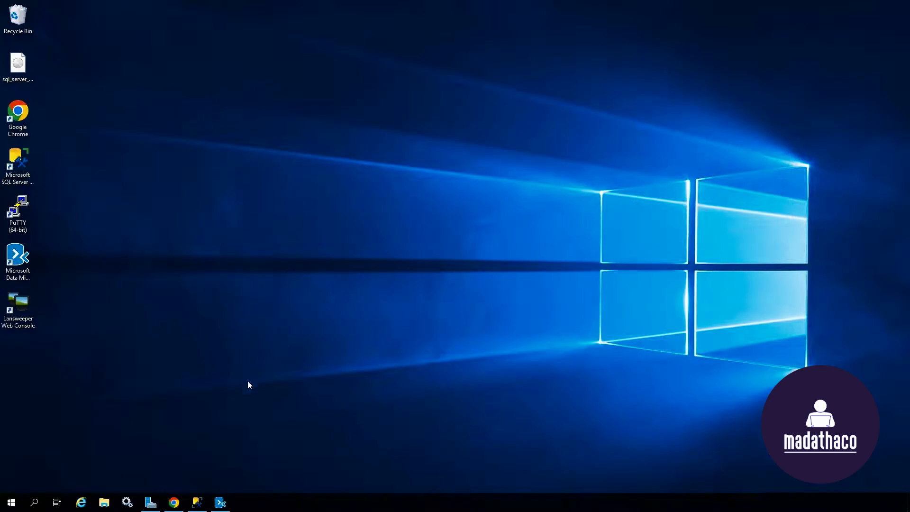
Step: From the sqldb resource group, search 'azure database mi' and open Azure Database Migration Service
{"action": "left_click", "coordinate": [173, 501]}
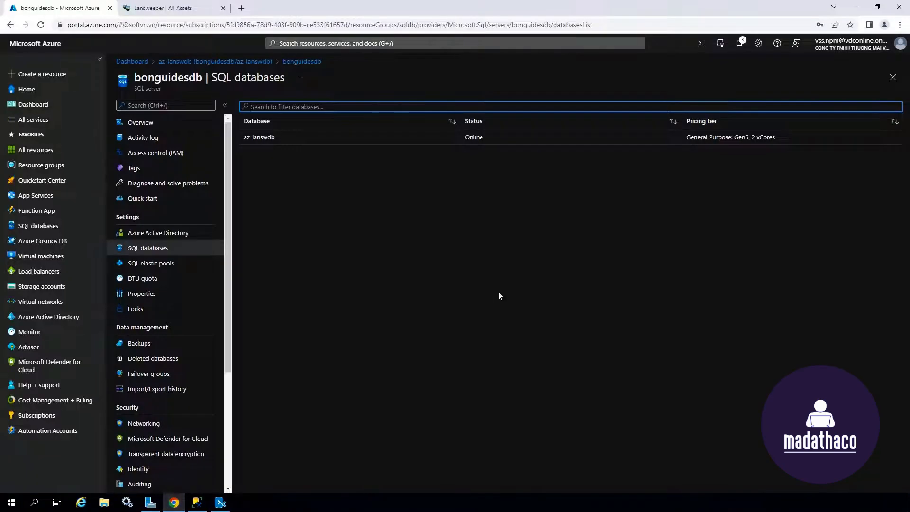
{"action": "left_click", "coordinate": [151, 123]}
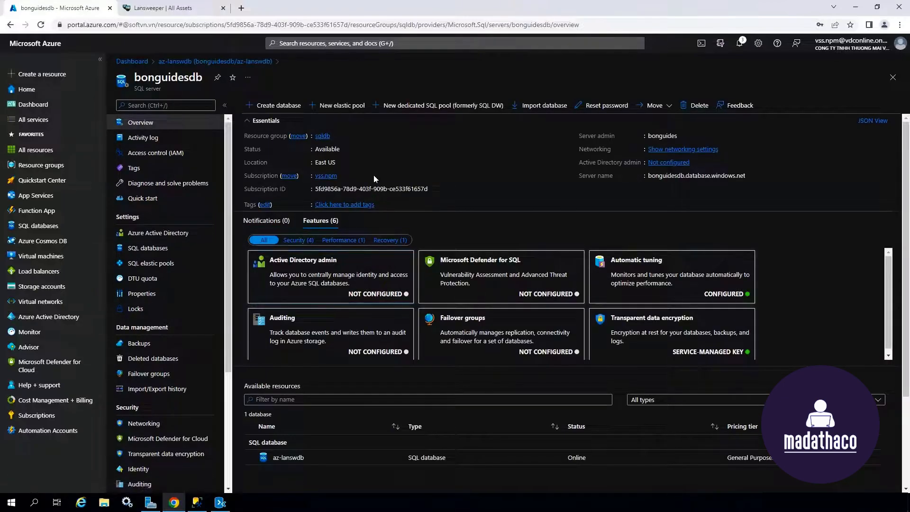
{"action": "left_click", "coordinate": [326, 136]}
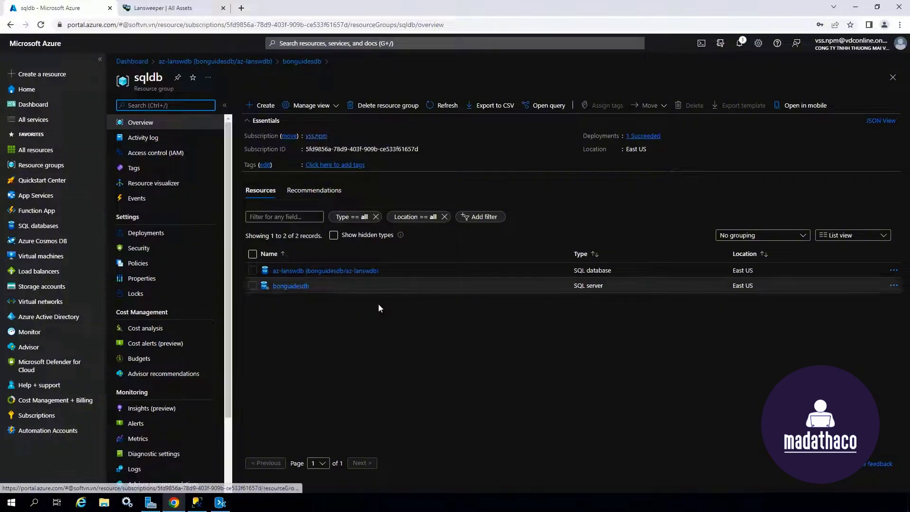
{"action": "left_click", "coordinate": [264, 105]}
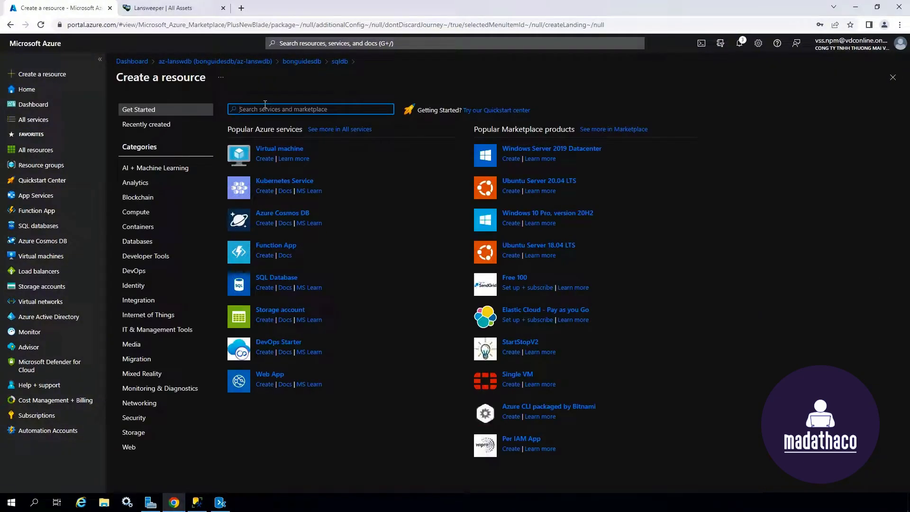
{"action": "type", "text": "azure"}
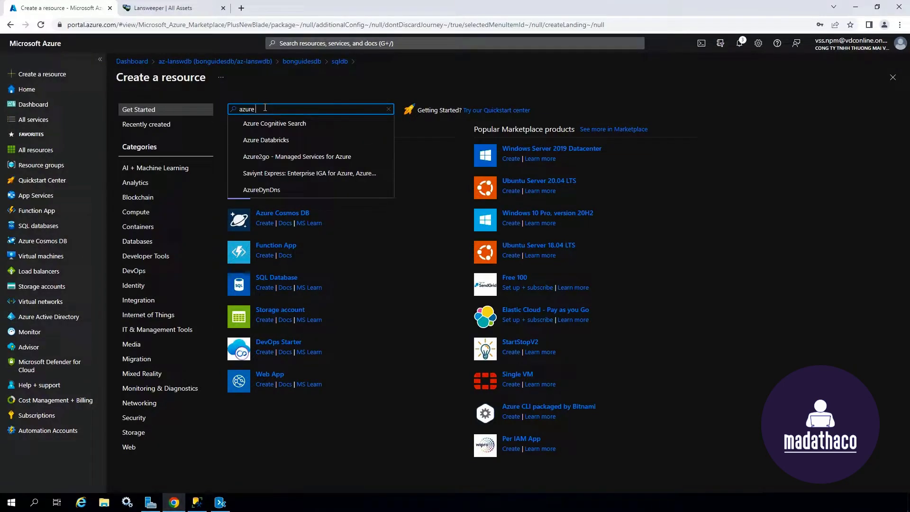
{"action": "type", "text": " database mi"}
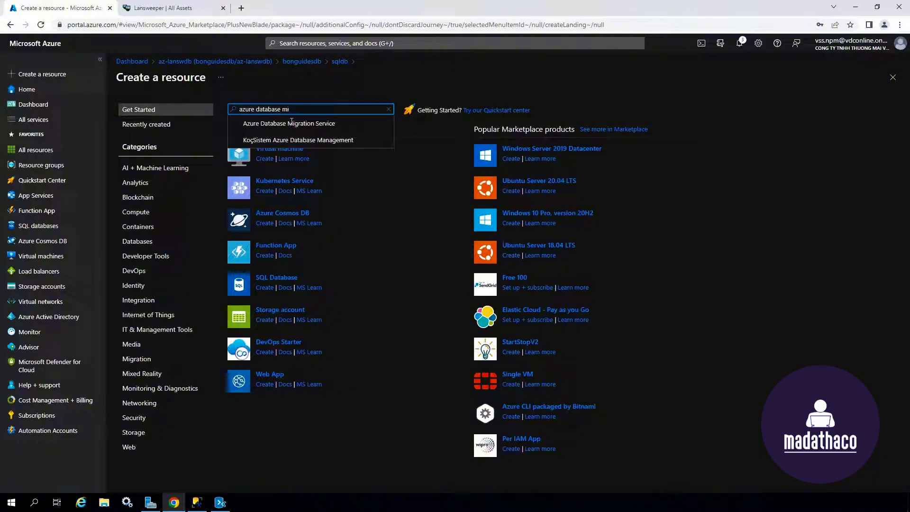
{"action": "left_click", "coordinate": [343, 125]}
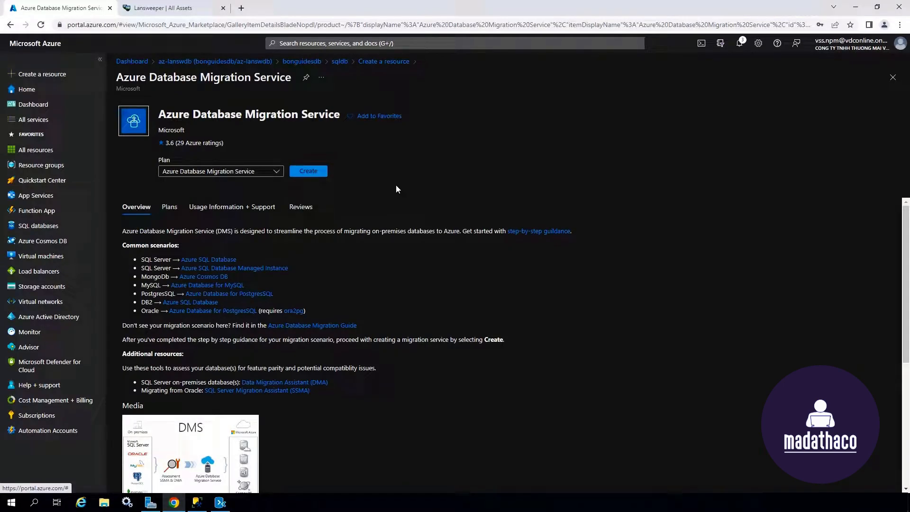
Step: Choose to continue with Azure Database Migration Service and name the service mg-service
{"action": "left_click", "coordinate": [305, 175]}
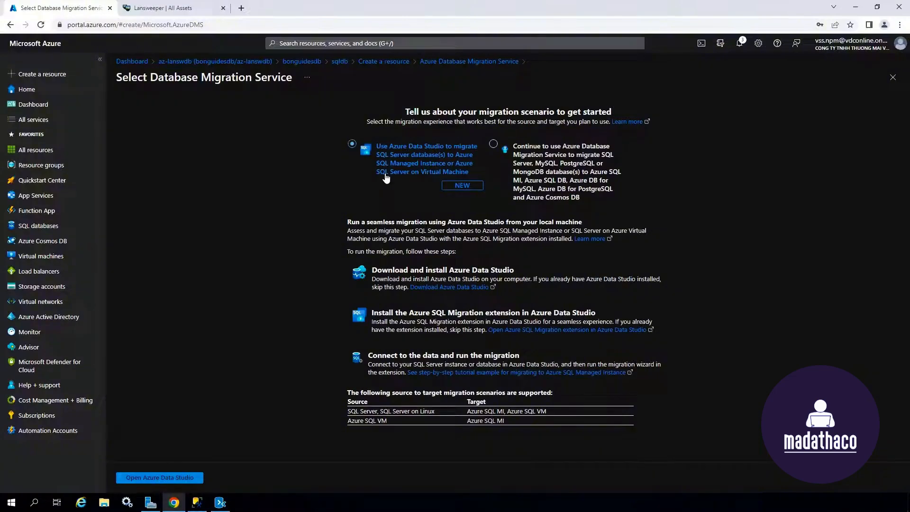
{"action": "left_click", "coordinate": [575, 152]}
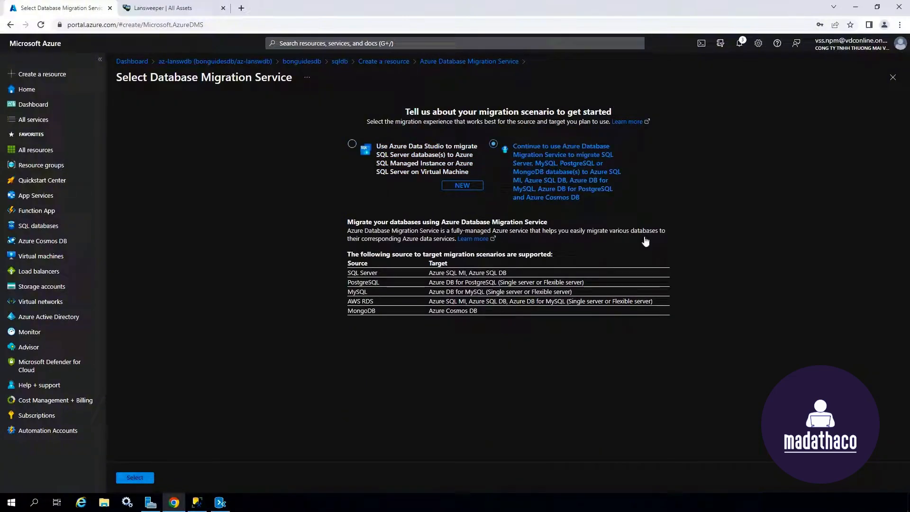
{"action": "left_click", "coordinate": [138, 478]}
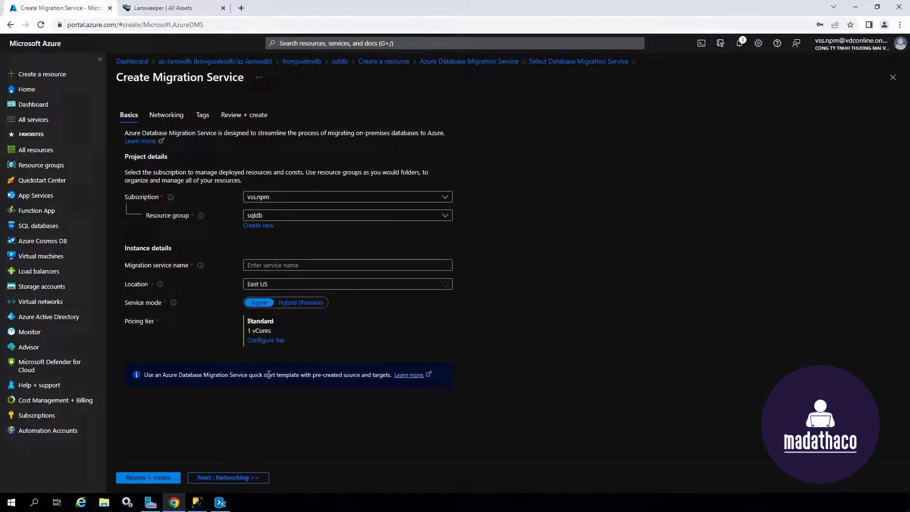
{"action": "left_click", "coordinate": [275, 265]}
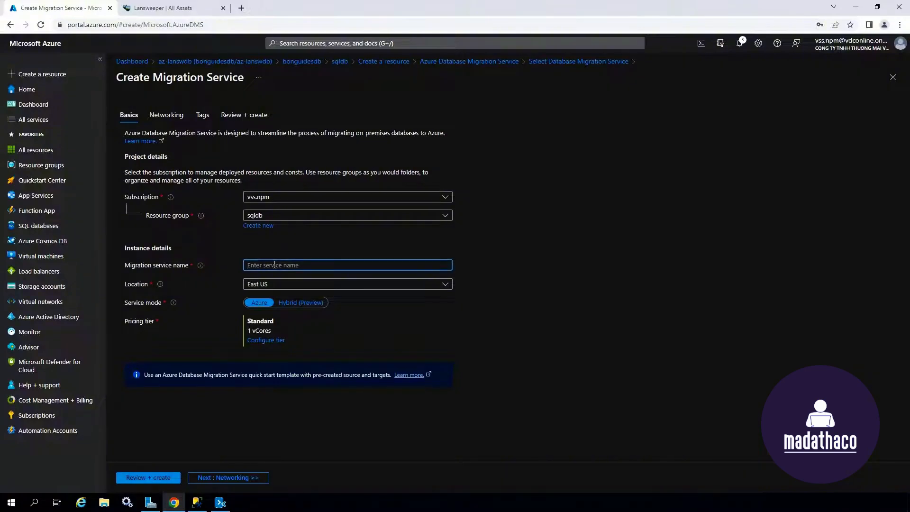
{"action": "type", "text": "mg-service"}
Step: Set a new virtual network named mg-vnet and proceed to Review + create
{"action": "left_click", "coordinate": [259, 478]}
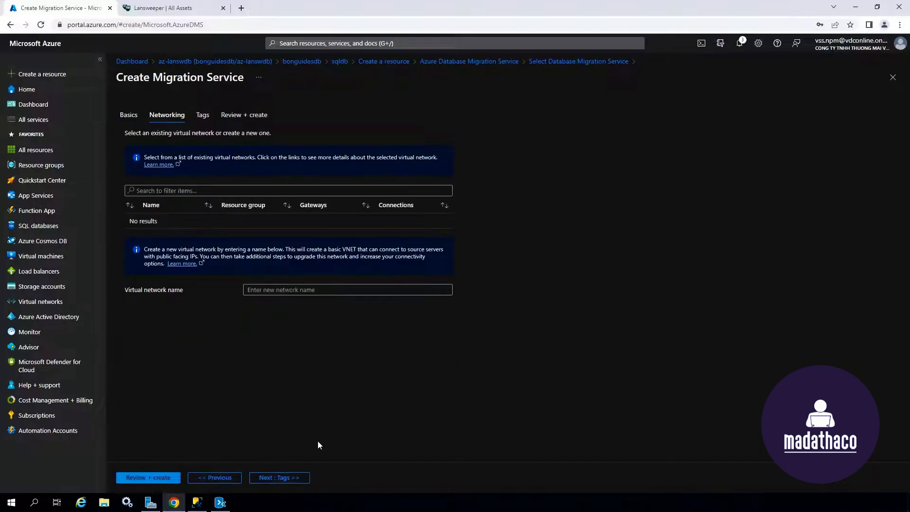
{"action": "left_click", "coordinate": [269, 291]}
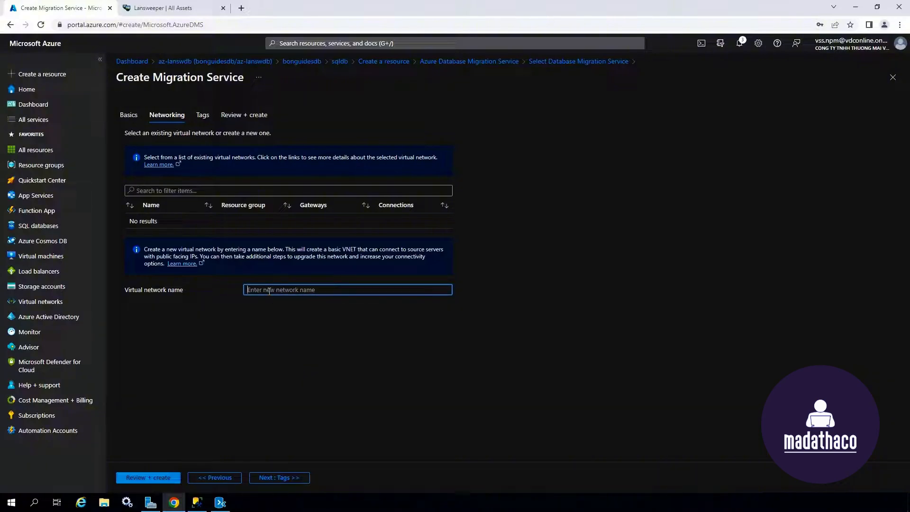
{"action": "type", "text": "mg-vnet"}
{"action": "left_click", "coordinate": [303, 479]}
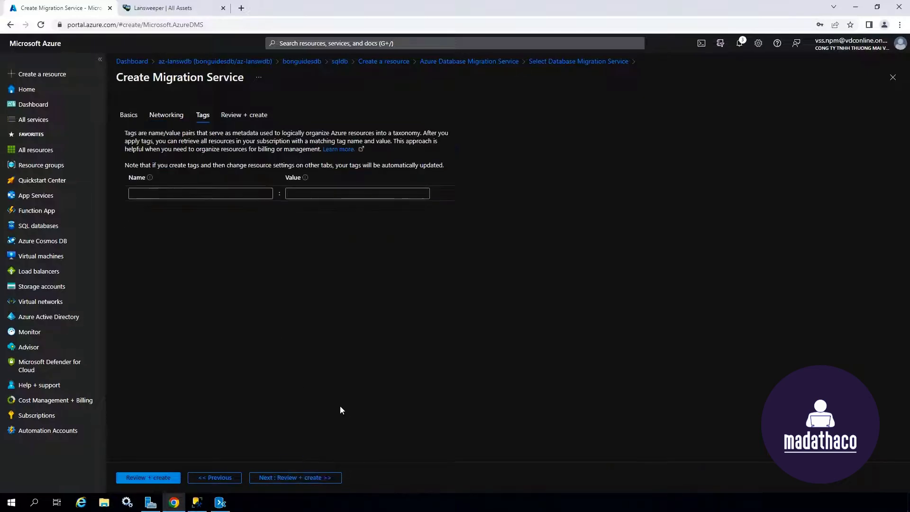
{"action": "left_click", "coordinate": [332, 477]}
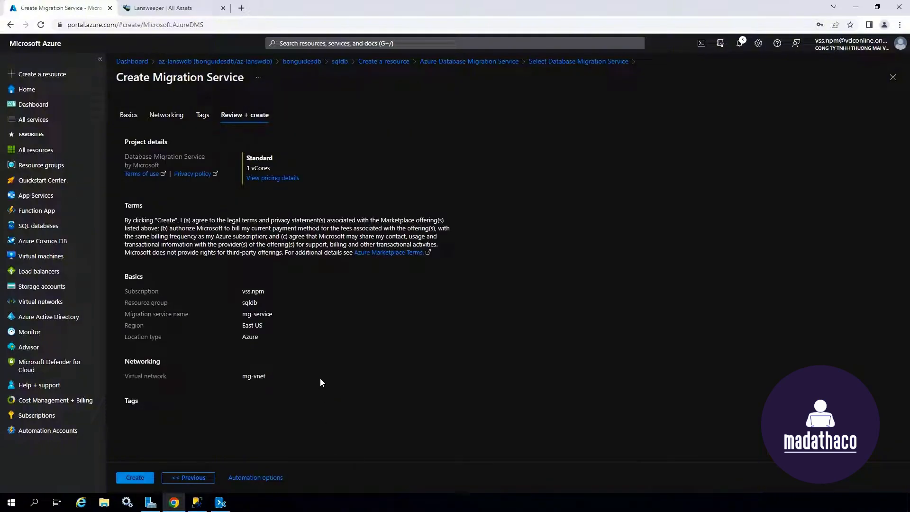
Step: Create mg-service, open the deployed service, and start a migration project named db-migration
{"action": "left_click", "coordinate": [145, 479]}
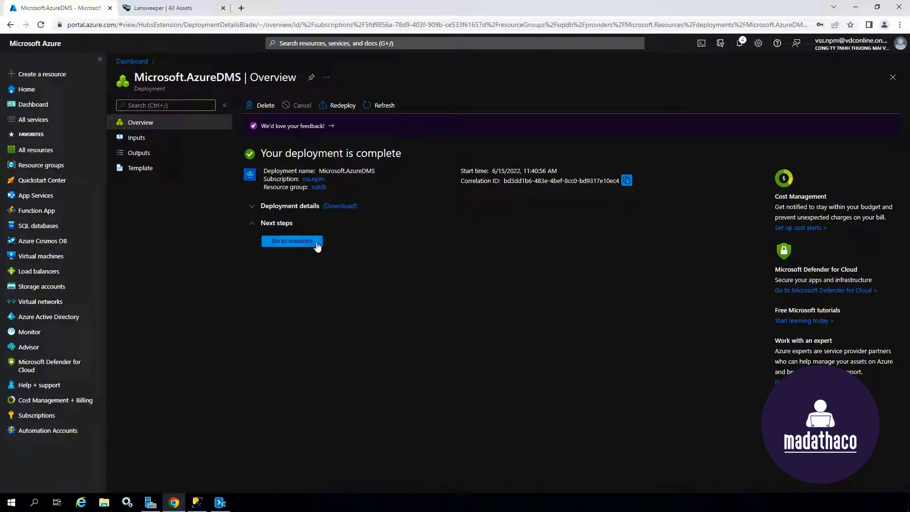
{"action": "left_click", "coordinate": [316, 243]}
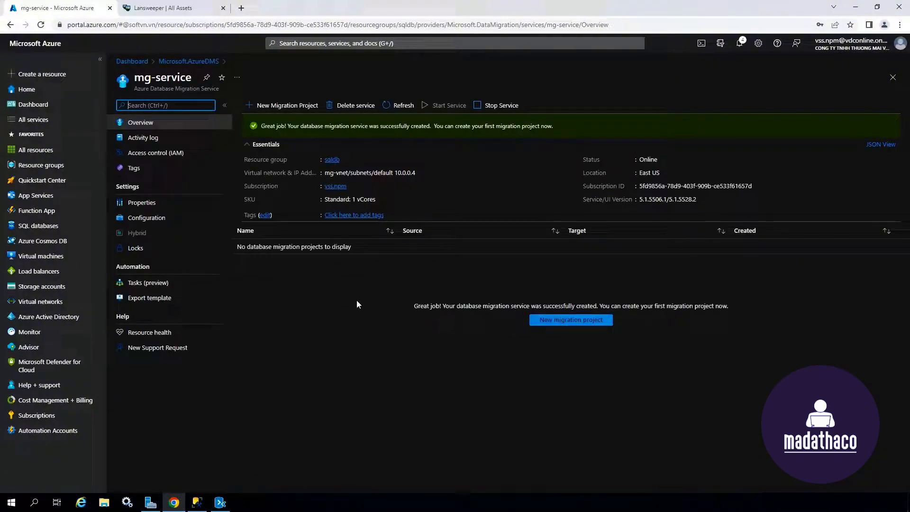
{"action": "left_click", "coordinate": [301, 108]}
{"action": "type", "text": "d"}
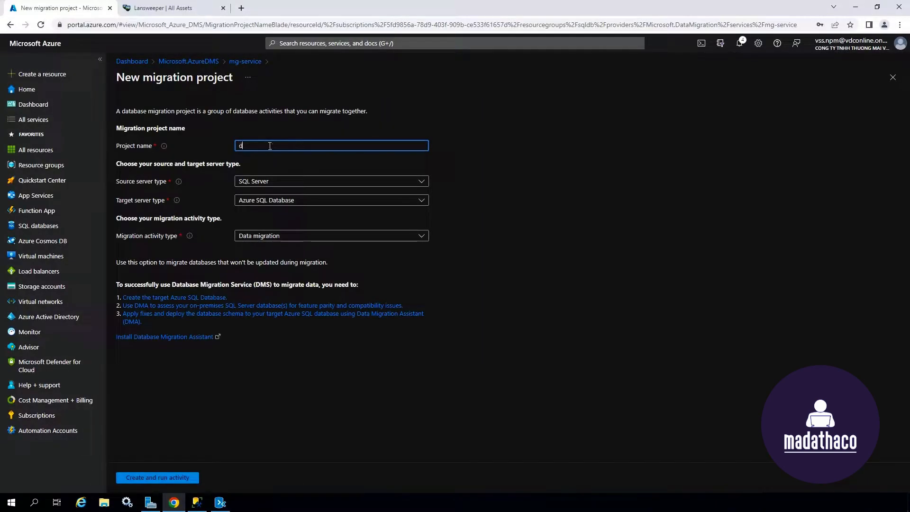
{"action": "type", "text": "b-migration"}
Step: Launch the migration wizard with source server 20.232.18.206 and SQL Authentication selected
{"action": "left_click", "coordinate": [196, 477]}
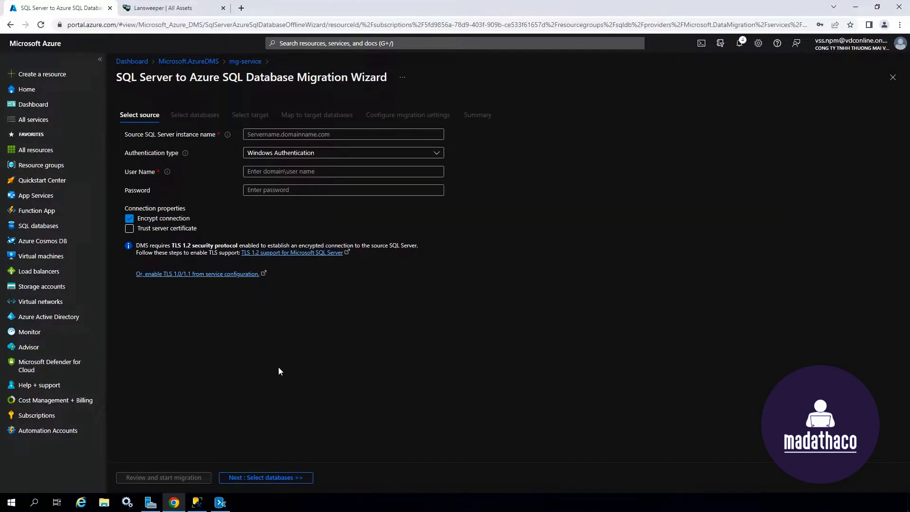
{"action": "left_click", "coordinate": [272, 135]}
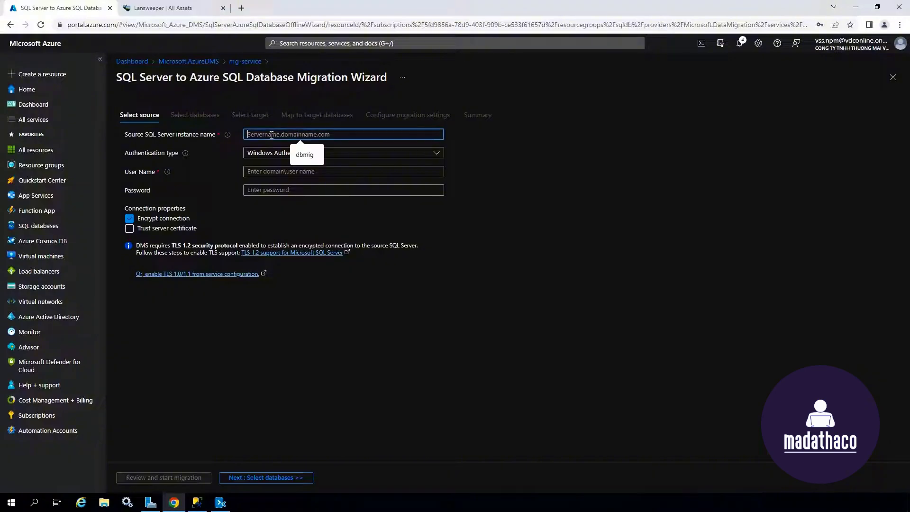
{"action": "type", "text": "20.232.18.206"}
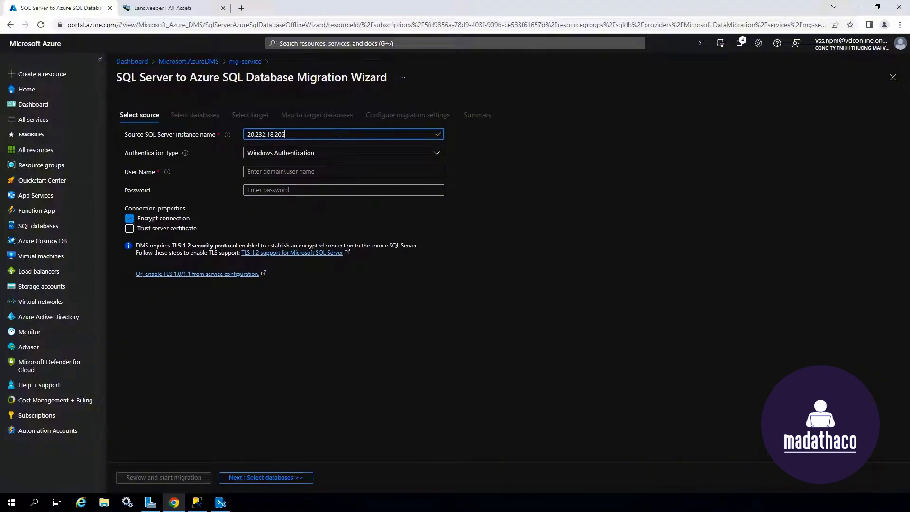
{"action": "left_click", "coordinate": [320, 154]}
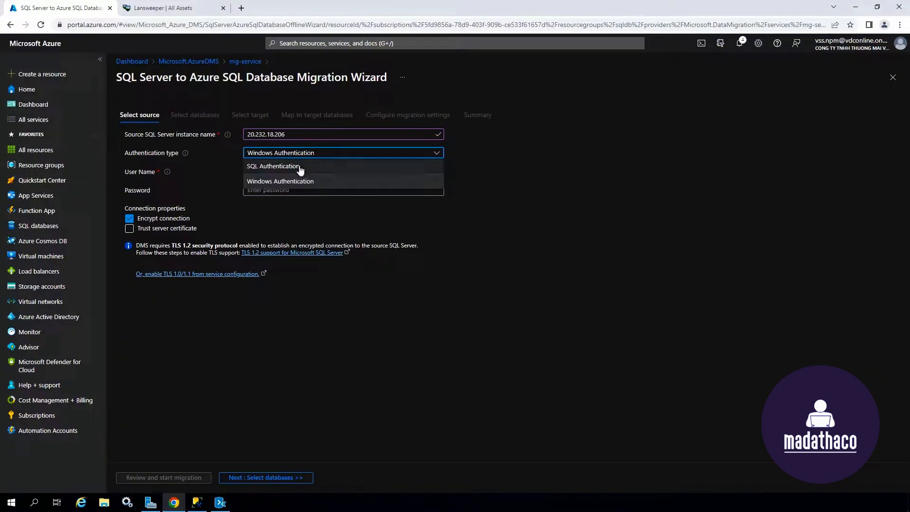
{"action": "left_click", "coordinate": [300, 170]}
Step: Enter login sa and its password, trust the server certificate, and connect to the source
{"action": "left_click", "coordinate": [287, 173]}
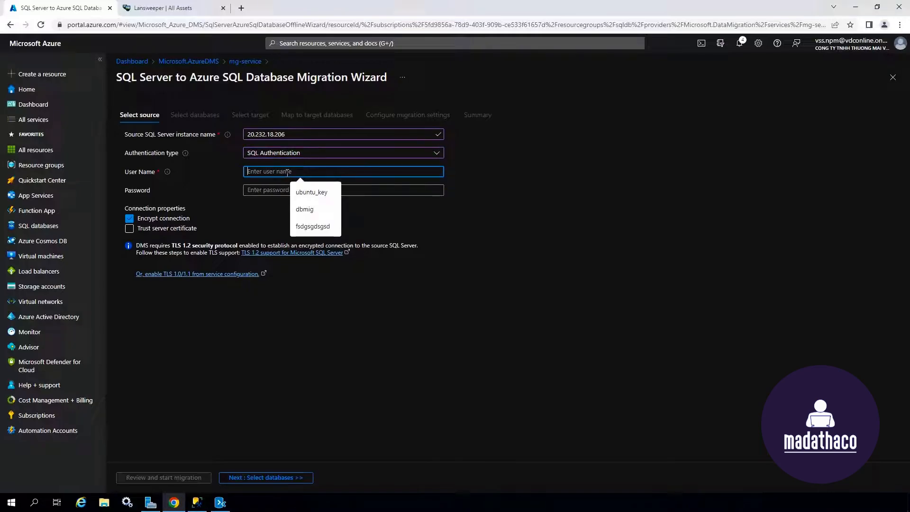
{"action": "left_click", "coordinate": [287, 172]}
{"action": "type", "text": "sa"}
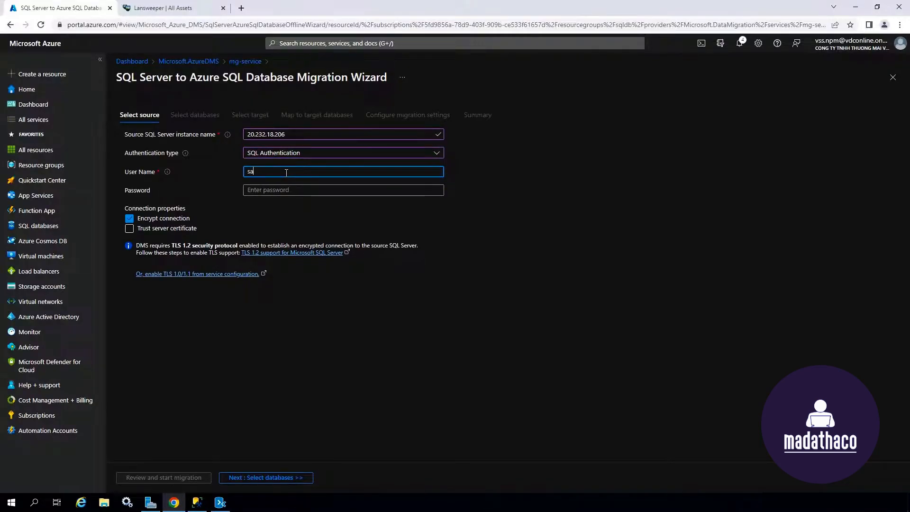
{"action": "key", "text": "Tab"}
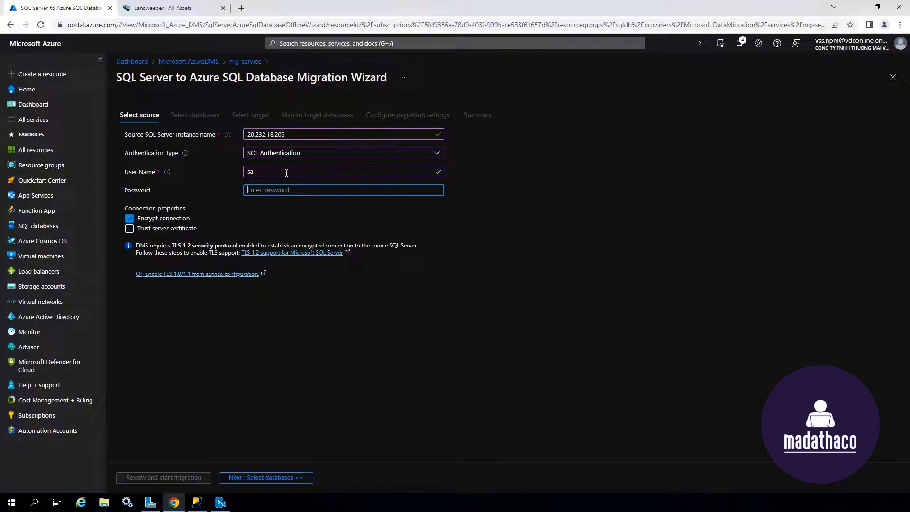
{"action": "type", "text": "********"}
{"action": "left_click", "coordinate": [129, 228]}
{"action": "left_click", "coordinate": [308, 478]}
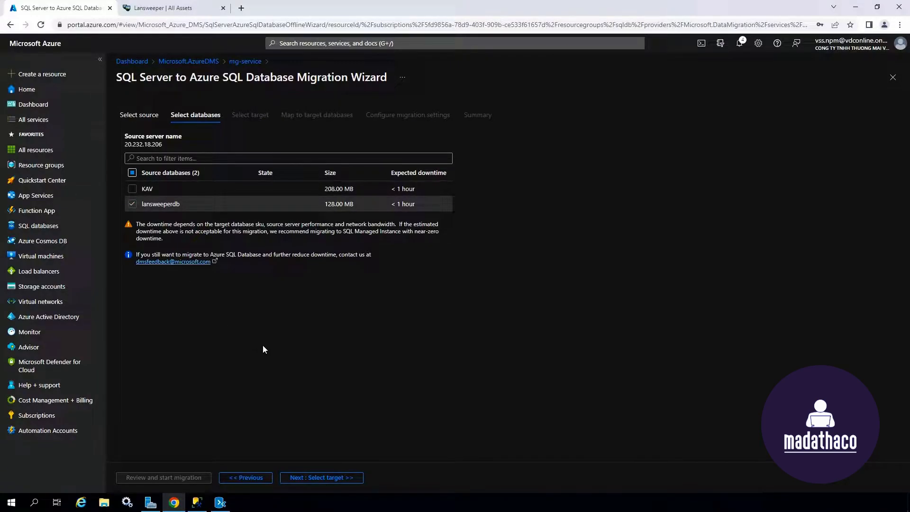
Step: Advance to the target step and copy az-lanswdb's server name from a new SQL databases tab
{"action": "left_click", "coordinate": [351, 478]}
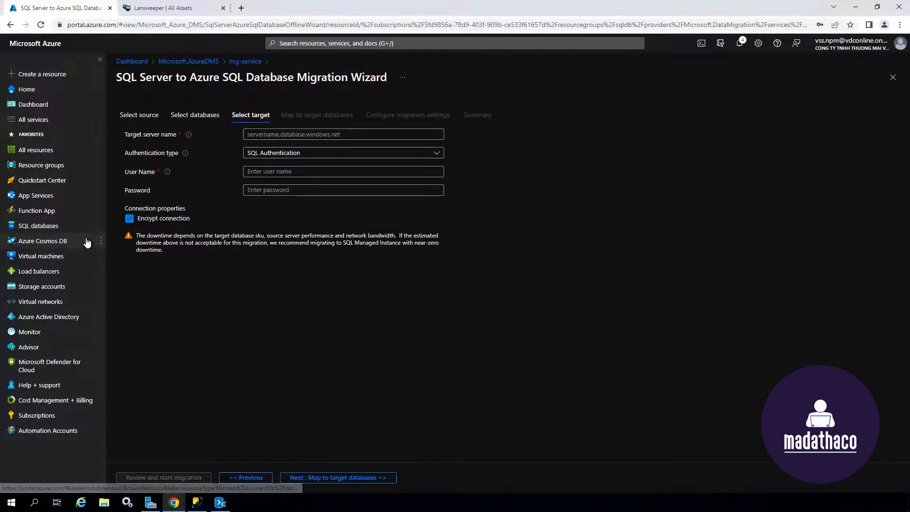
{"action": "right_click", "coordinate": [88, 231]}
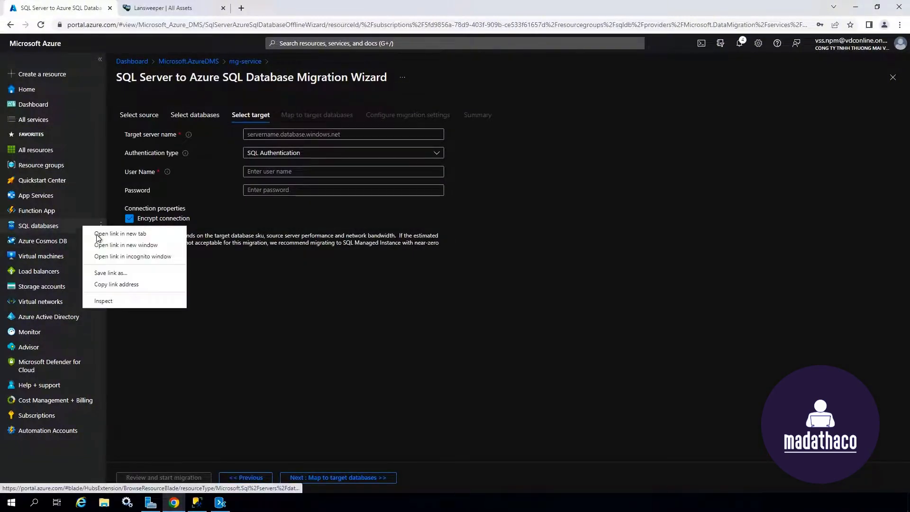
{"action": "left_click", "coordinate": [114, 235]}
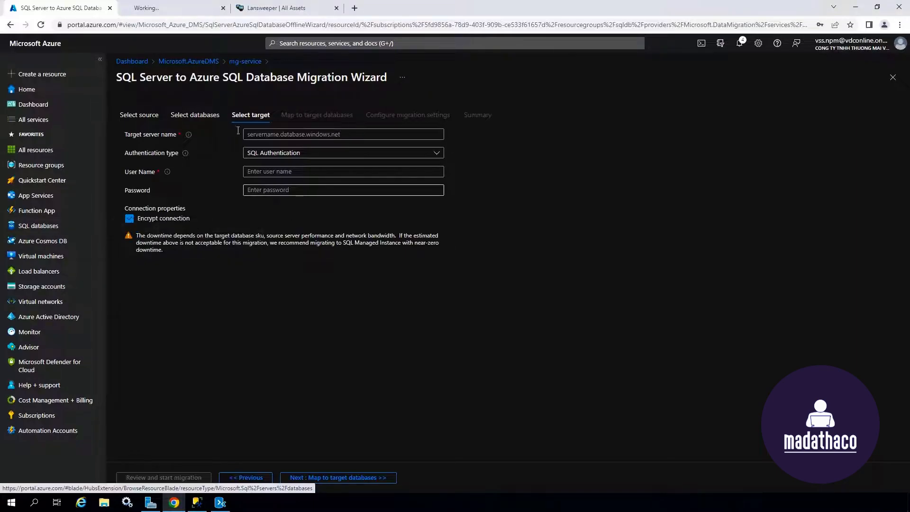
{"action": "left_click", "coordinate": [178, 10]}
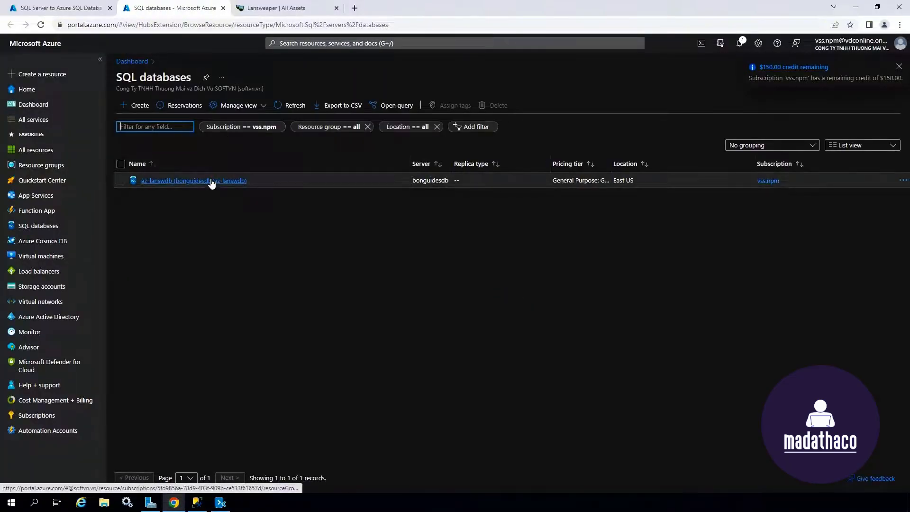
{"action": "left_click", "coordinate": [211, 181]}
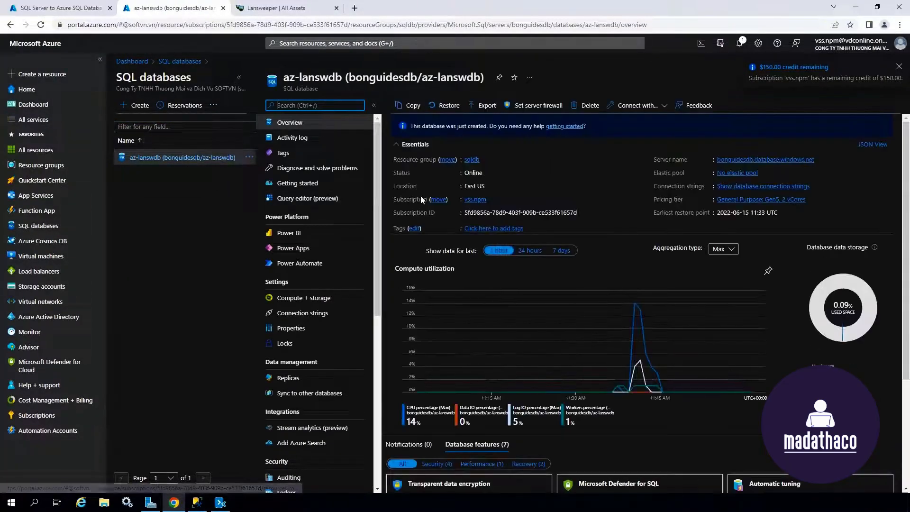
{"action": "left_click", "coordinate": [820, 160]}
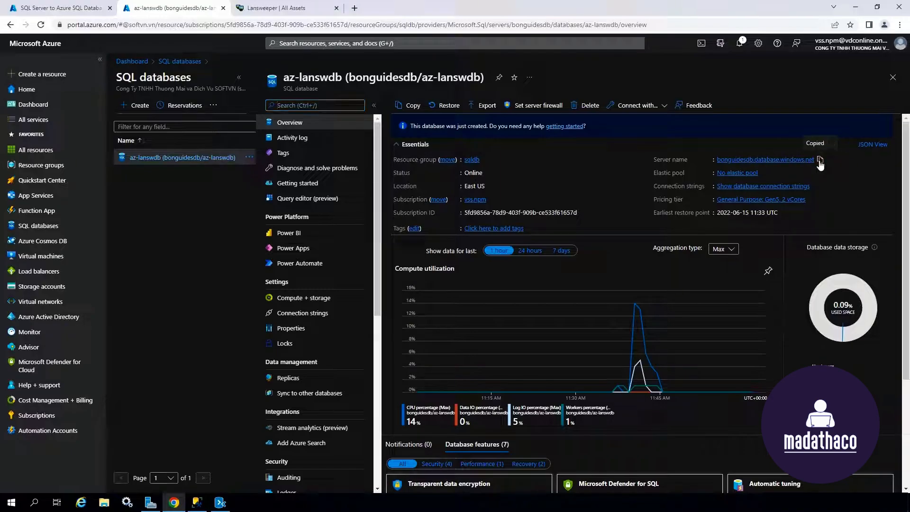
Step: Enter target server bonguidesdb.database.windows.net with the SQL login and password, then try connecting
{"action": "left_click", "coordinate": [76, 12]}
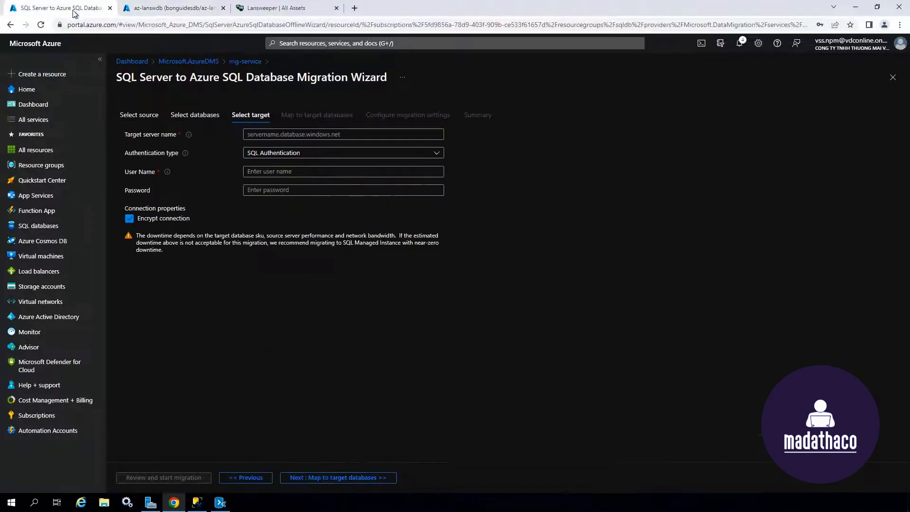
{"action": "left_click", "coordinate": [292, 134]}
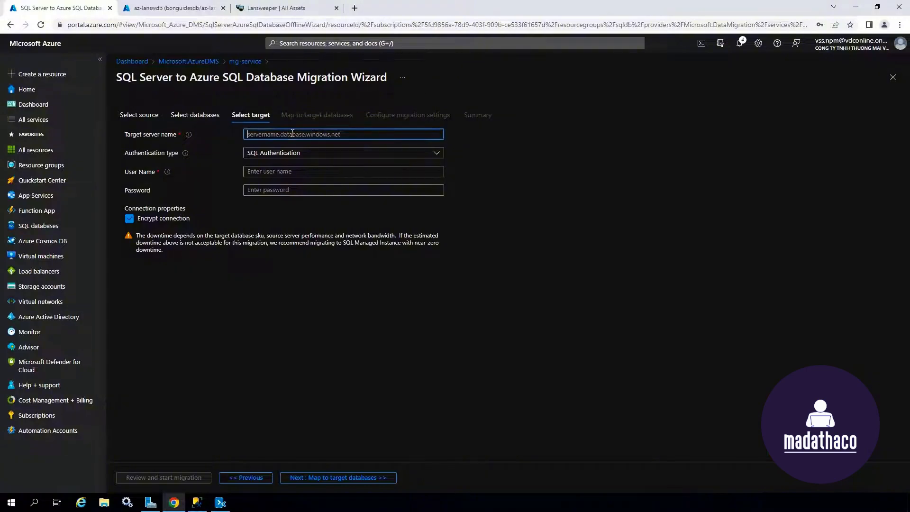
{"action": "key", "text": "ctrl+v"}
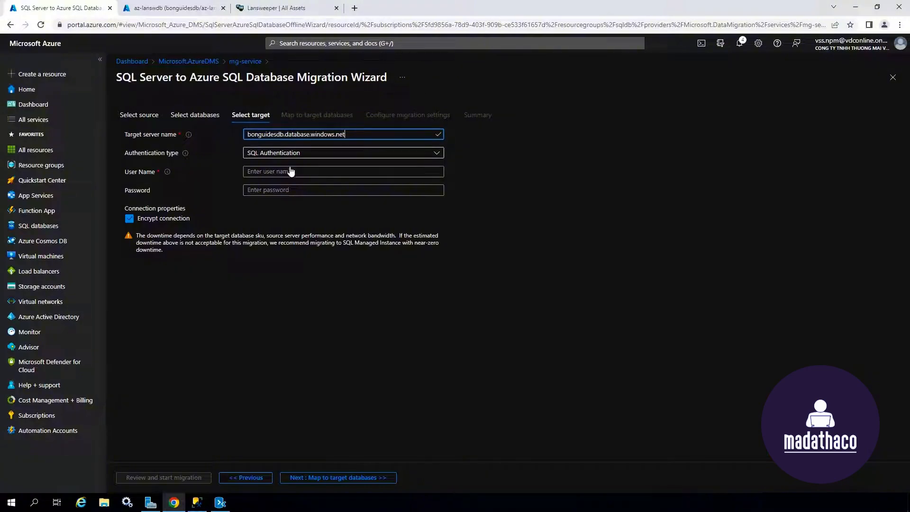
{"action": "left_click", "coordinate": [291, 171]}
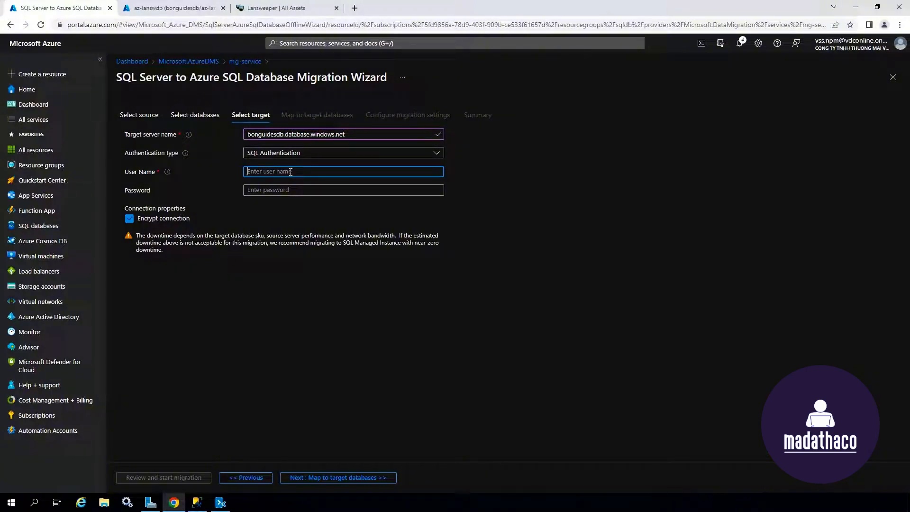
{"action": "type", "text": "bonguides"}
{"action": "key", "text": "Tab"}
{"action": "type", "text": "•••••••"}
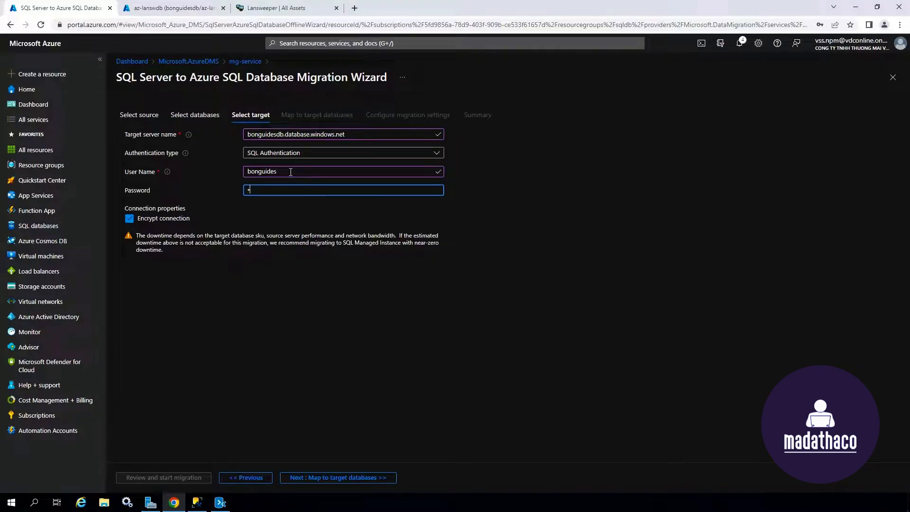
{"action": "type", "text": "•••"}
{"action": "left_click", "coordinate": [361, 477]}
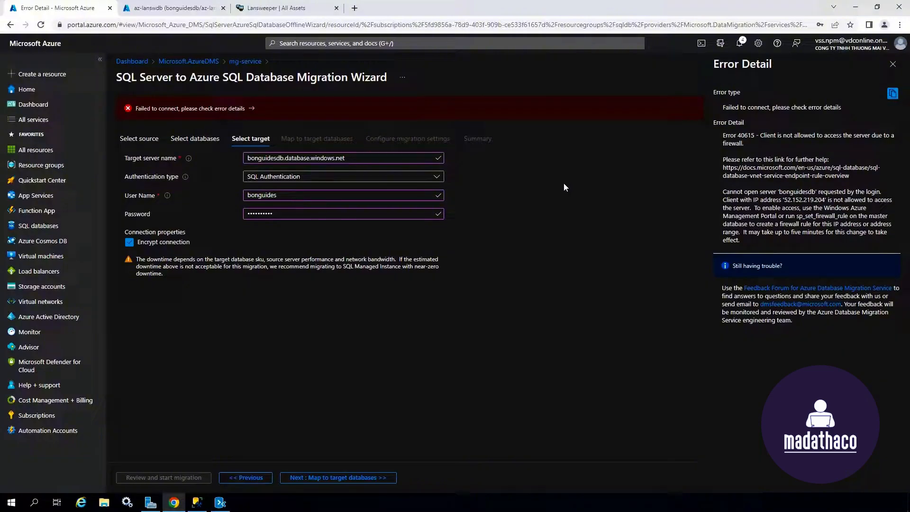
Step: Enable 'Allow Azure services and resources to access this server' on bonguidesdb's firewall and save
{"action": "left_click", "coordinate": [160, 11]}
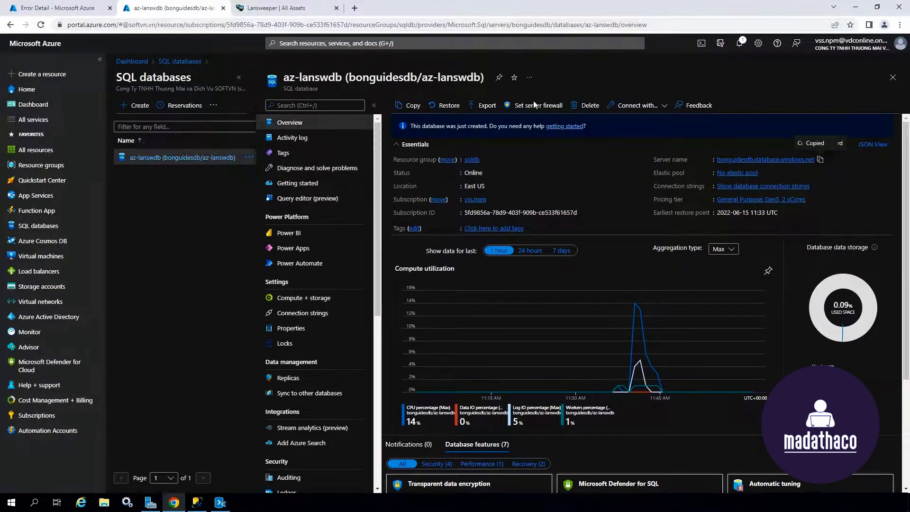
{"action": "left_click", "coordinate": [557, 106]}
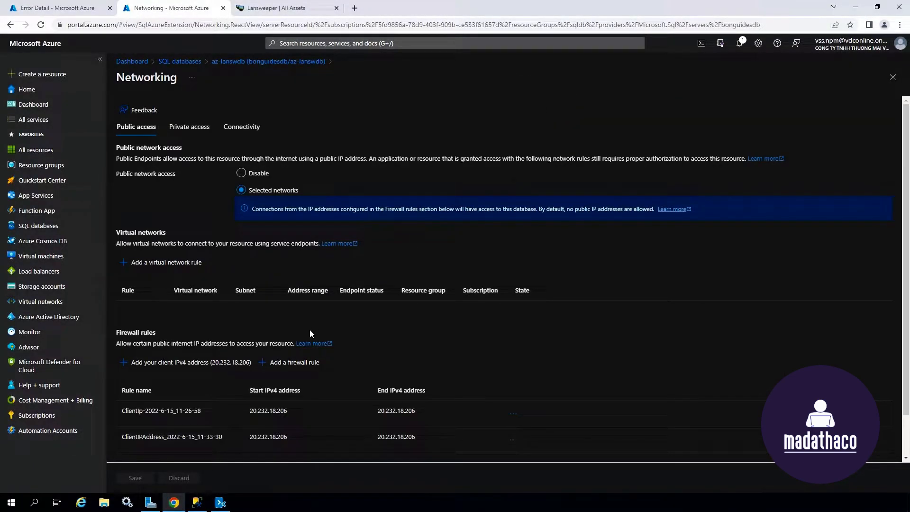
{"action": "scroll", "coordinate": [311, 333], "scroll_direction": "down", "scroll_amount": 1}
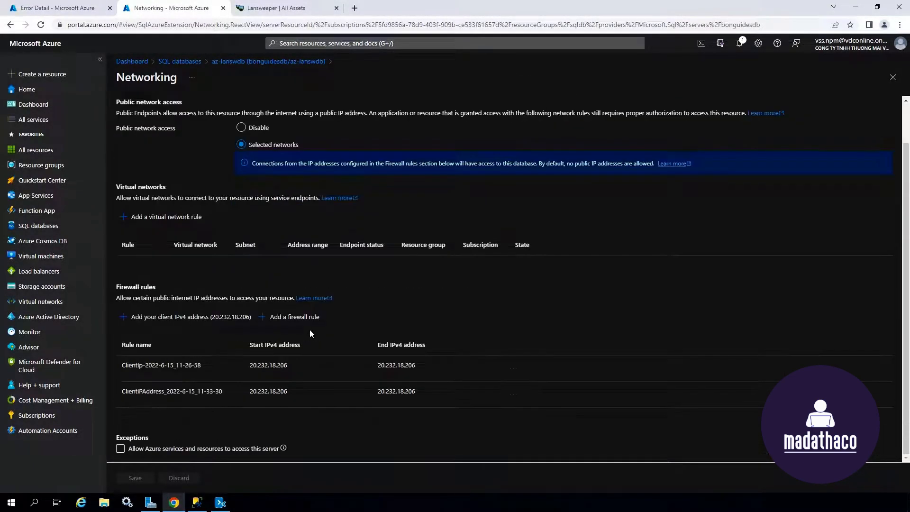
{"action": "left_click", "coordinate": [131, 453]}
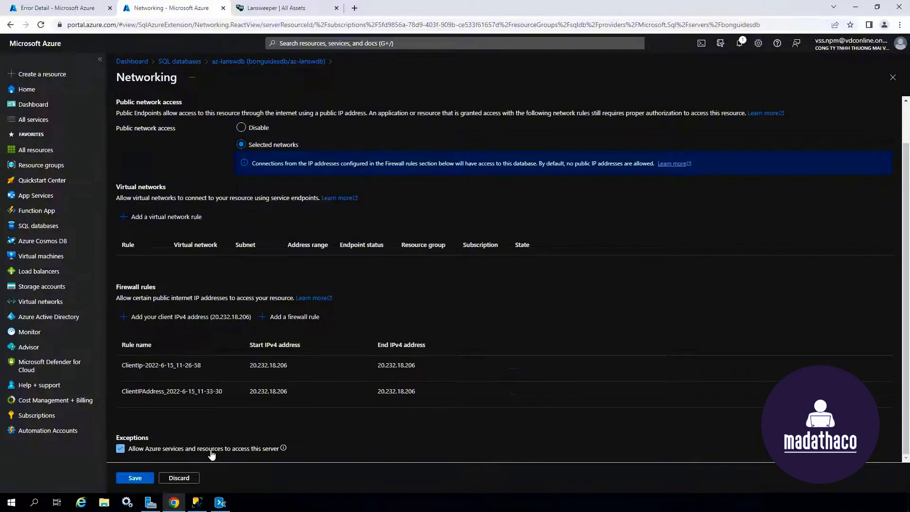
{"action": "left_click", "coordinate": [135, 478]}
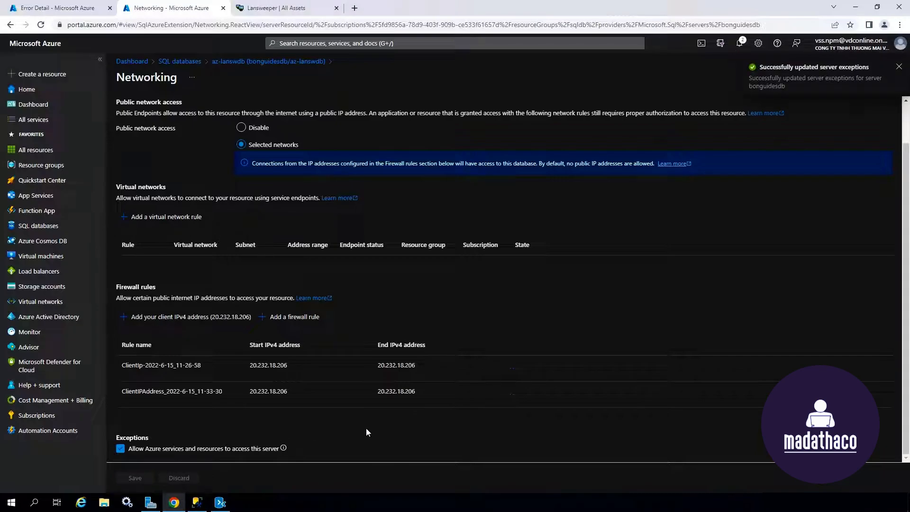
{"action": "left_click", "coordinate": [57, 10]}
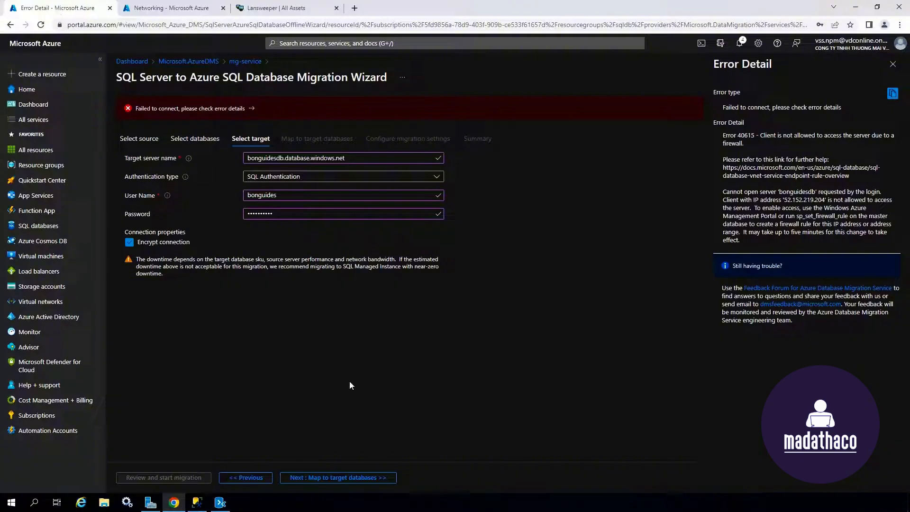
Step: Connect to the target and map lansweeperdb to the az-lanswdb target database
{"action": "left_click", "coordinate": [354, 478]}
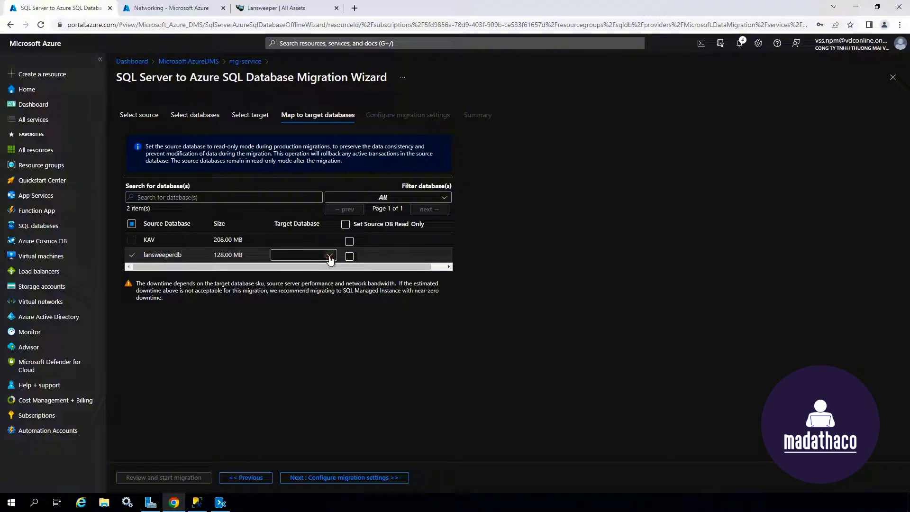
{"action": "left_click", "coordinate": [331, 259]}
{"action": "left_click", "coordinate": [305, 268]}
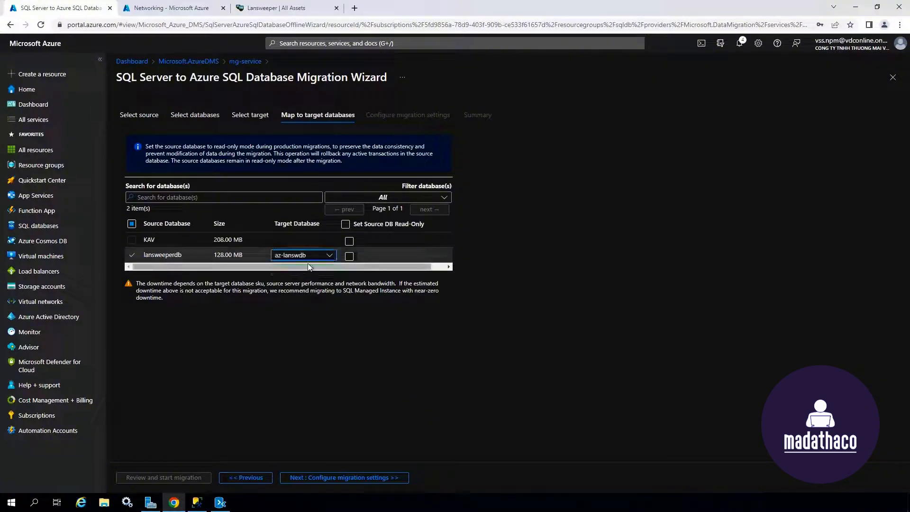
{"action": "left_click", "coordinate": [365, 478]}
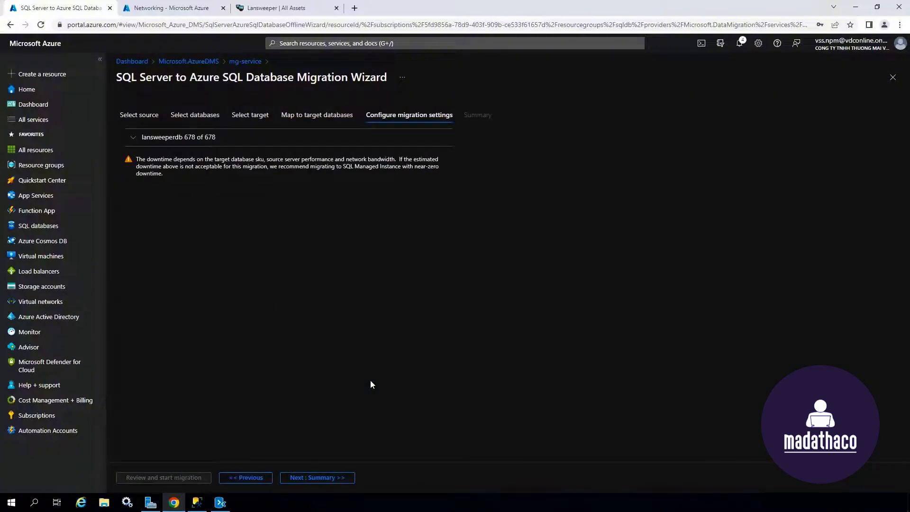
Step: Expand lansweeperdb to show 678 tables selected, checking schema deployment in Data Migration Assistant
{"action": "left_click", "coordinate": [135, 139]}
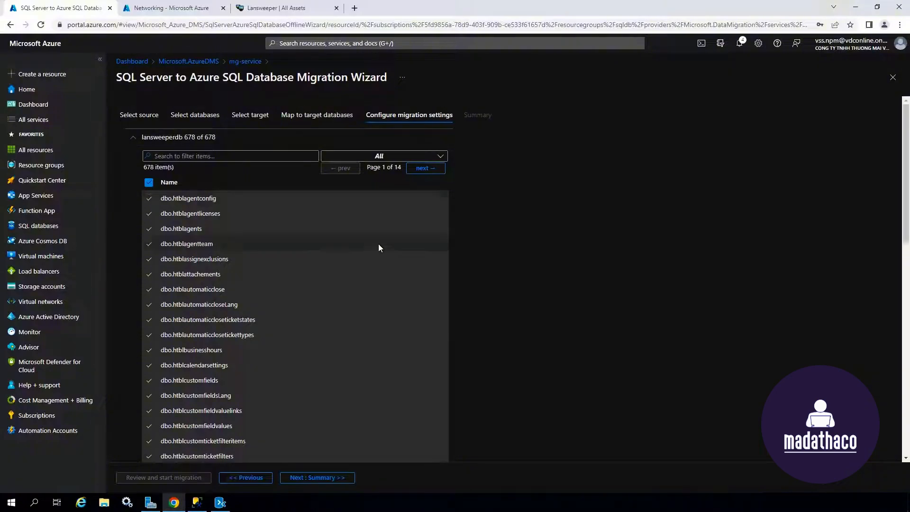
{"action": "left_click", "coordinate": [222, 502]}
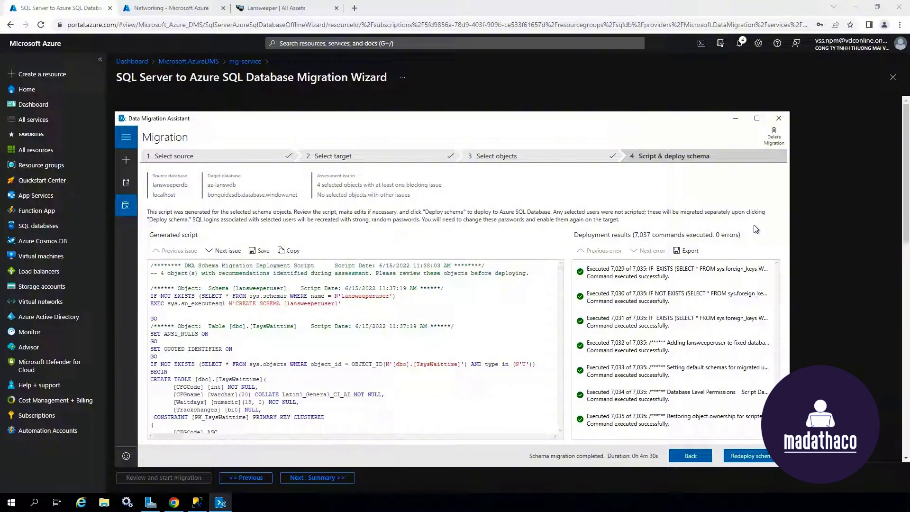
{"action": "left_click", "coordinate": [735, 119]}
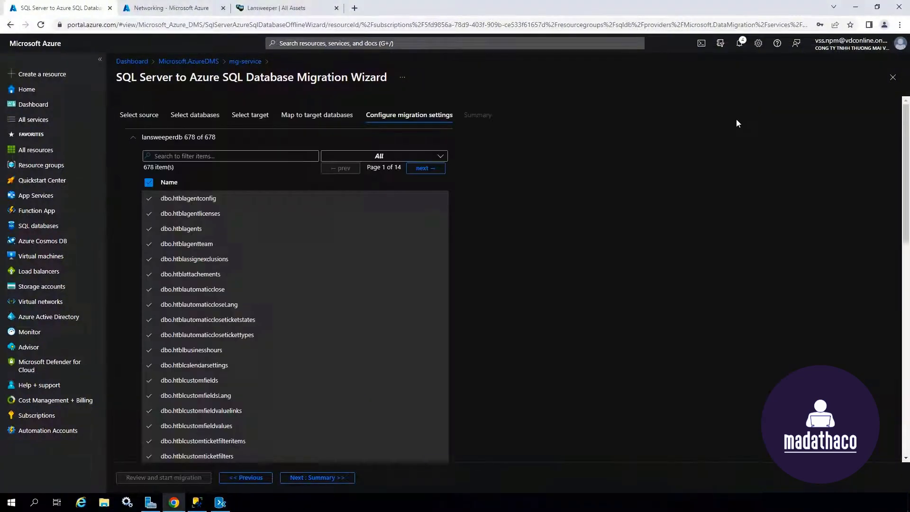
Step: Name the migration activity 'db-migration' on the summary and start the migration
{"action": "left_click", "coordinate": [345, 478]}
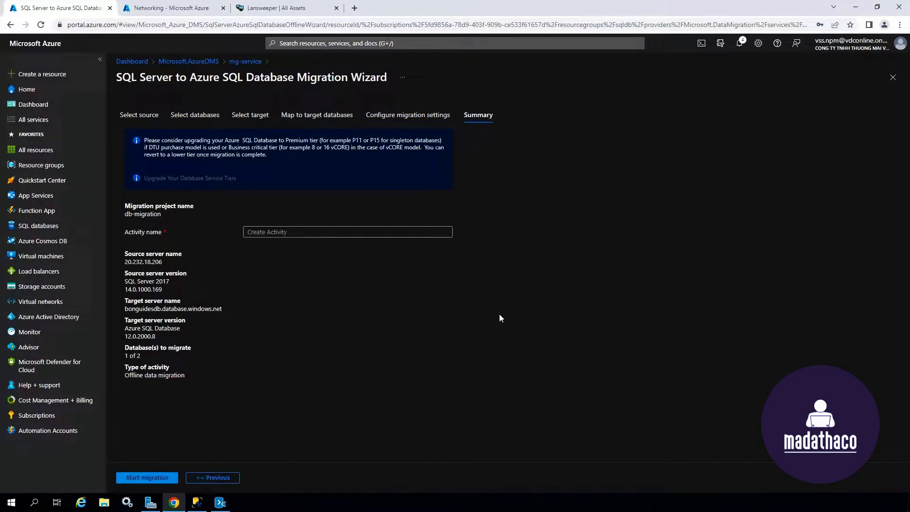
{"action": "left_click", "coordinate": [288, 232]}
{"action": "type", "text": "db"}
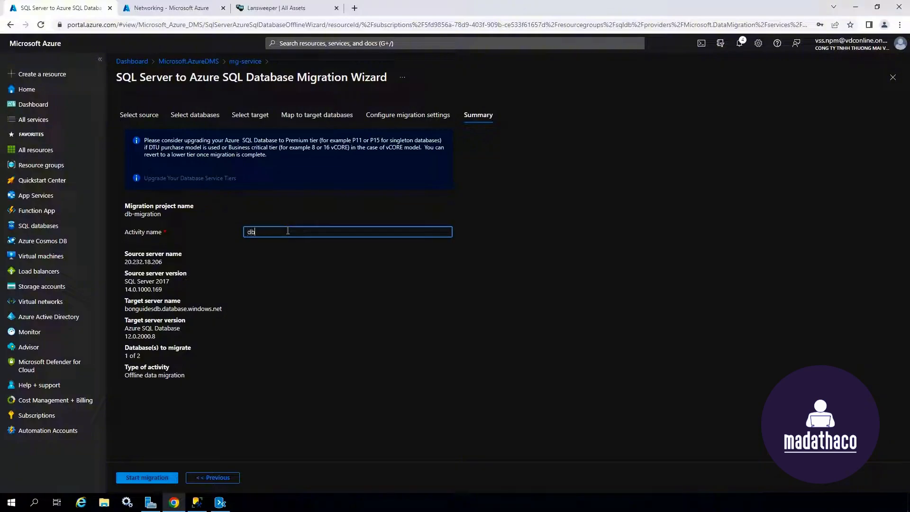
{"action": "type", "text": "-migration"}
{"action": "left_click", "coordinate": [167, 478]}
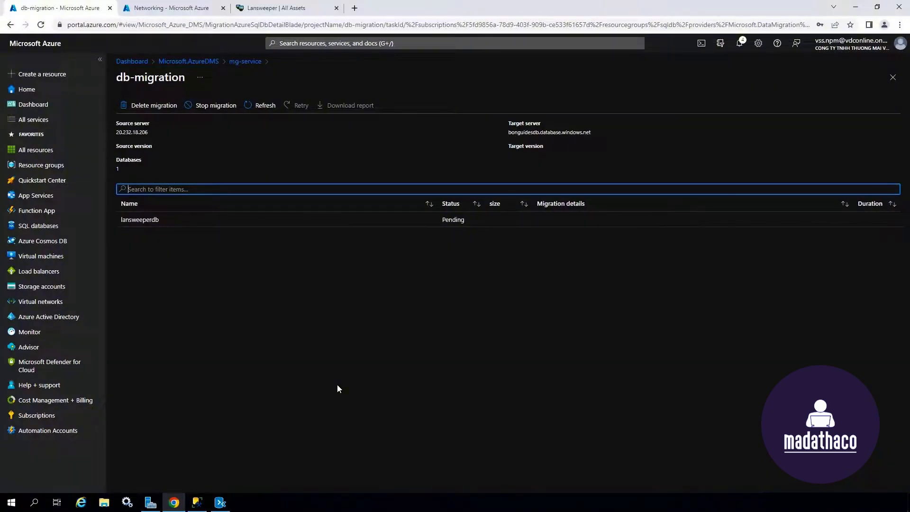
Step: Refresh until the lansweeperdb migration completes all 678 tables, review its details, and minimize the browser
{"action": "left_click", "coordinate": [266, 106]}
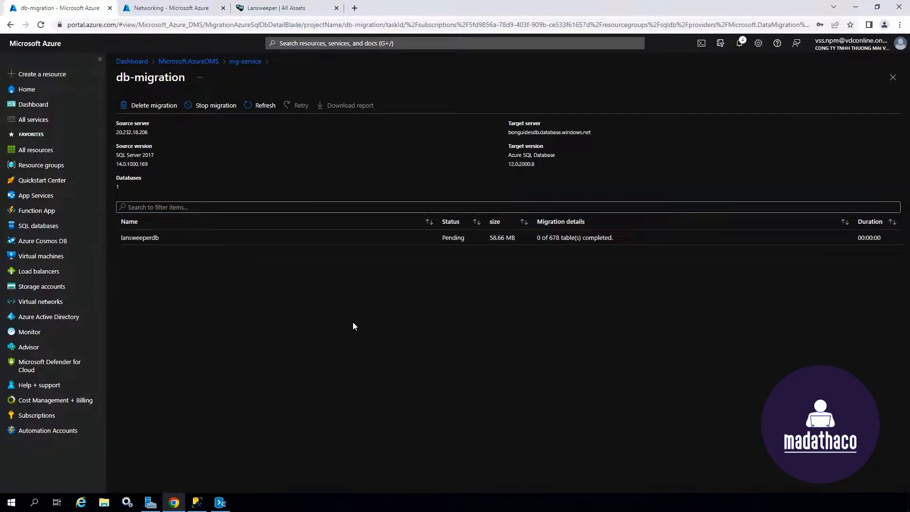
{"action": "left_click", "coordinate": [261, 106]}
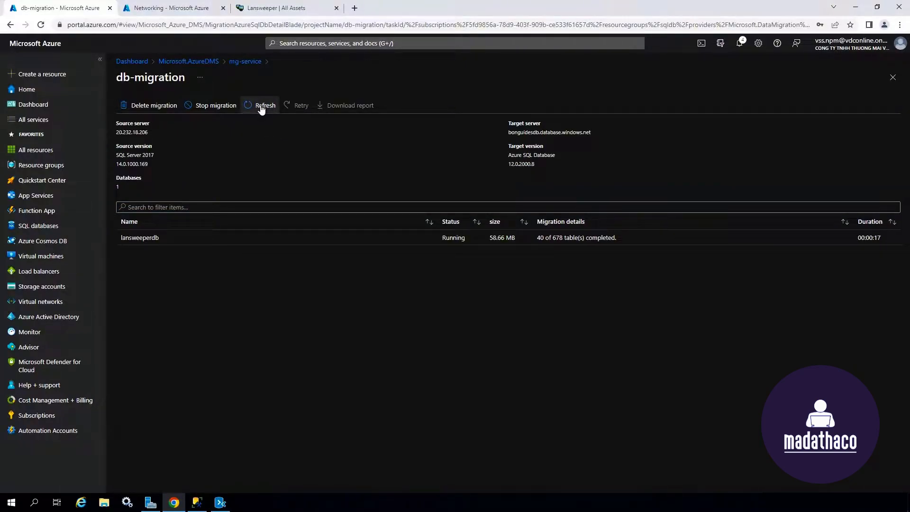
{"action": "left_click", "coordinate": [262, 107]}
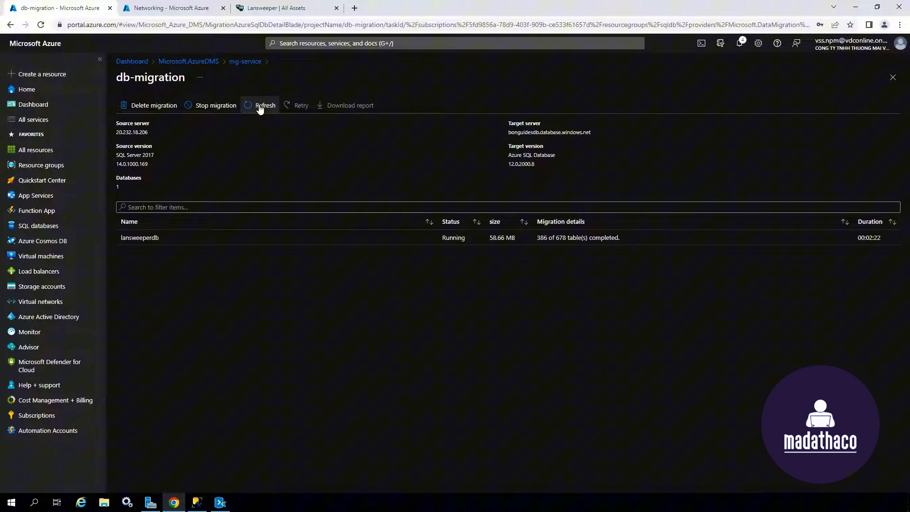
{"action": "left_click", "coordinate": [263, 109]}
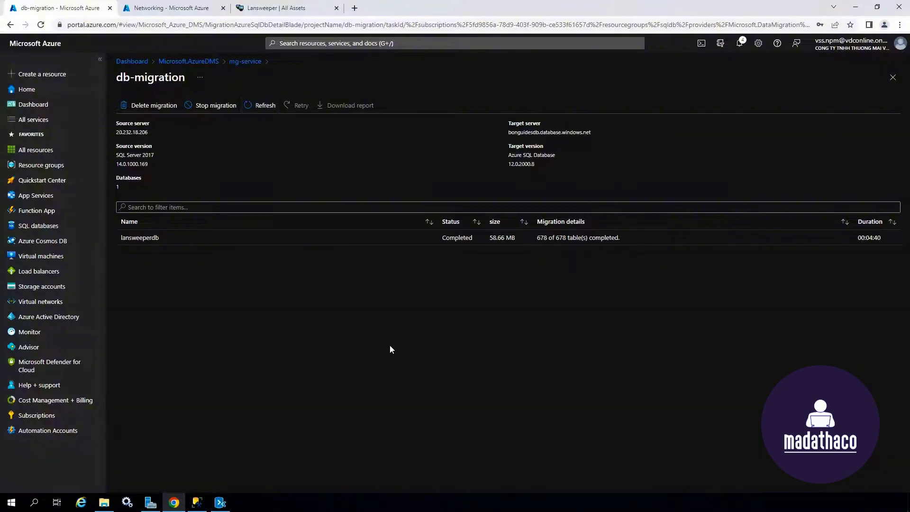
{"action": "left_click", "coordinate": [412, 238]}
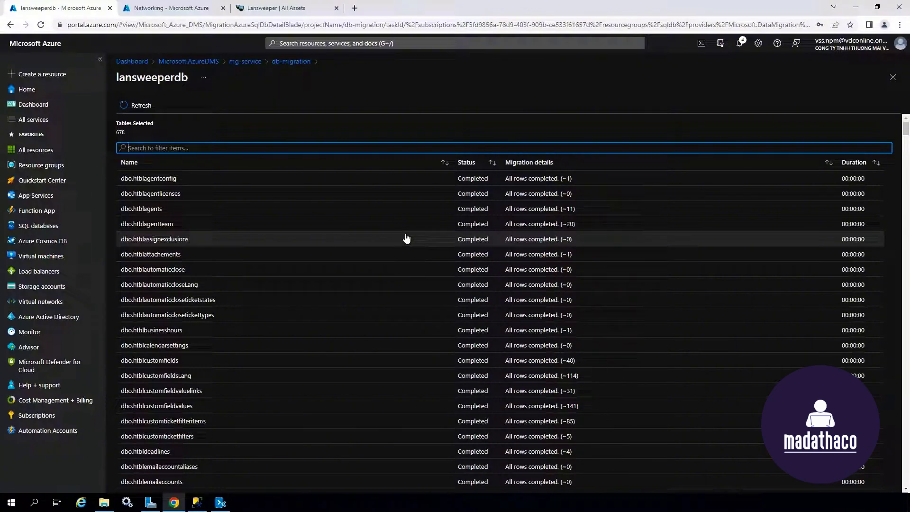
{"action": "left_click", "coordinate": [856, 8]}
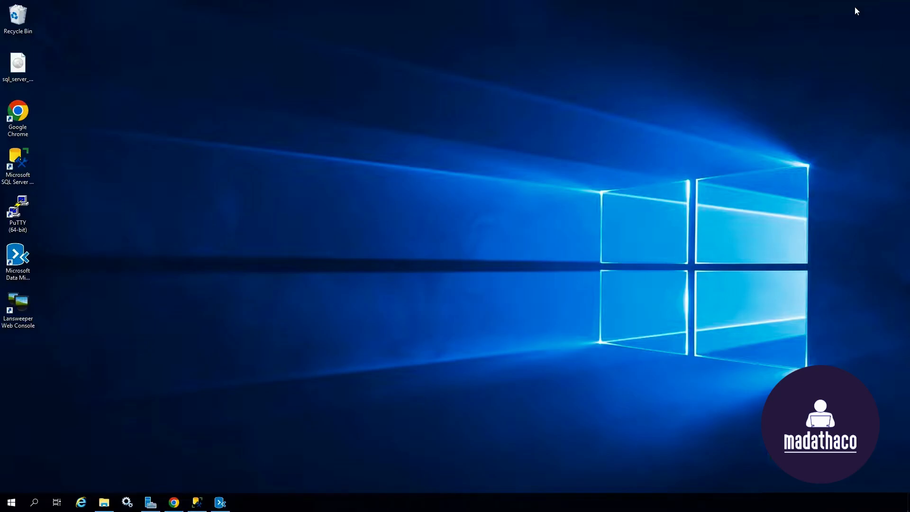
Step: Take lansweeperdb offline in SSMS, dropping all active connections, then minimize Management Studio
{"action": "left_click", "coordinate": [197, 502]}
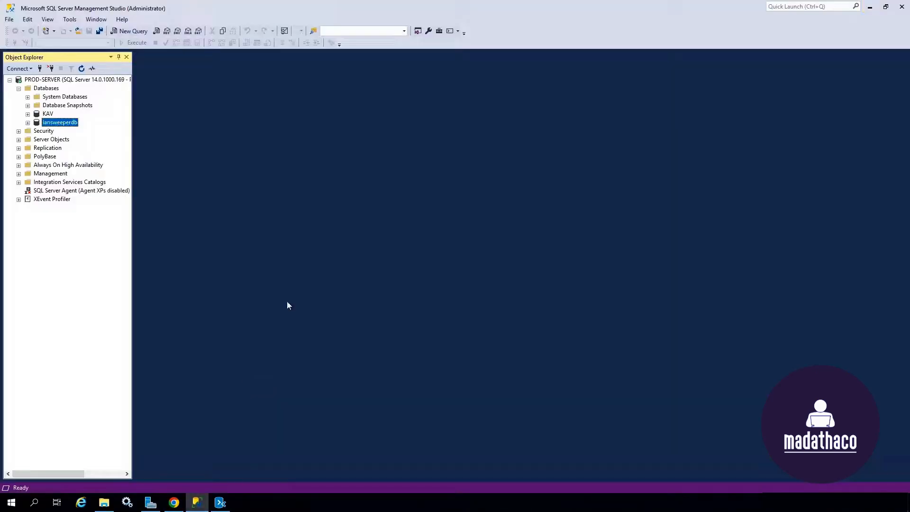
{"action": "right_click", "coordinate": [72, 124]}
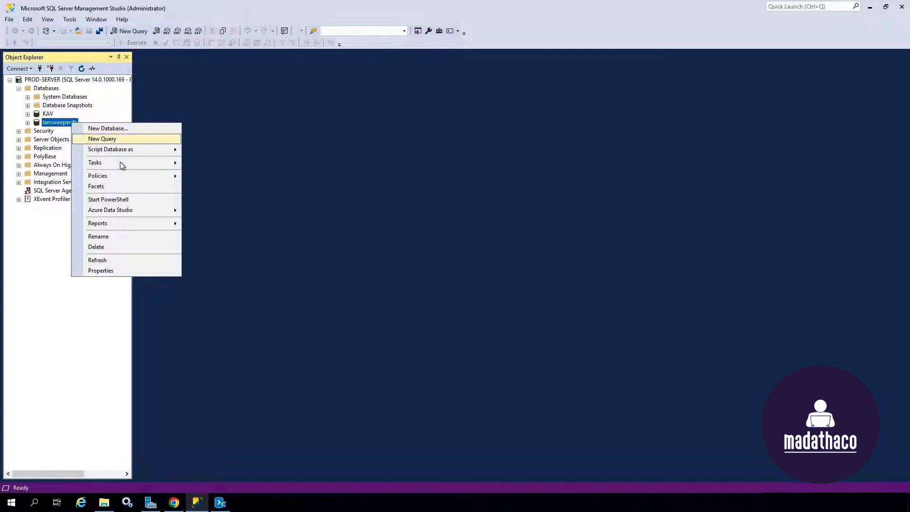
{"action": "mouse_move", "coordinate": [140, 162]}
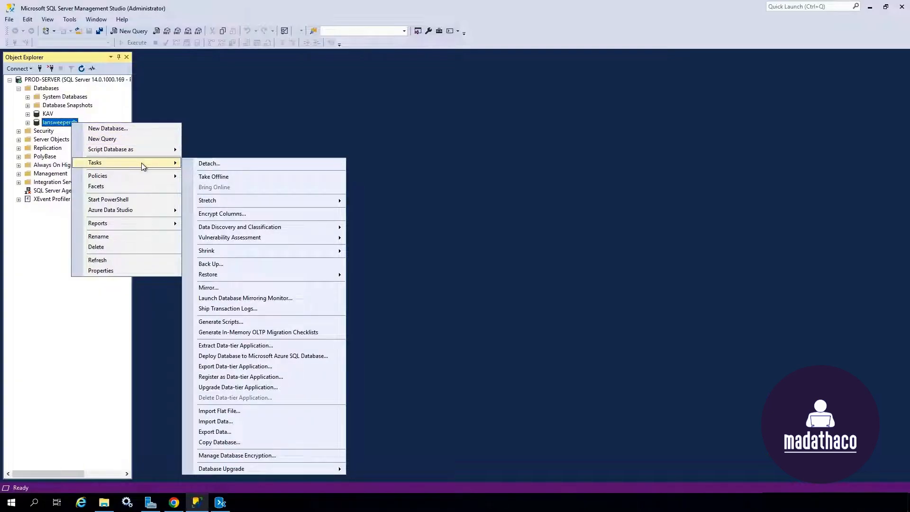
{"action": "left_click", "coordinate": [247, 177]}
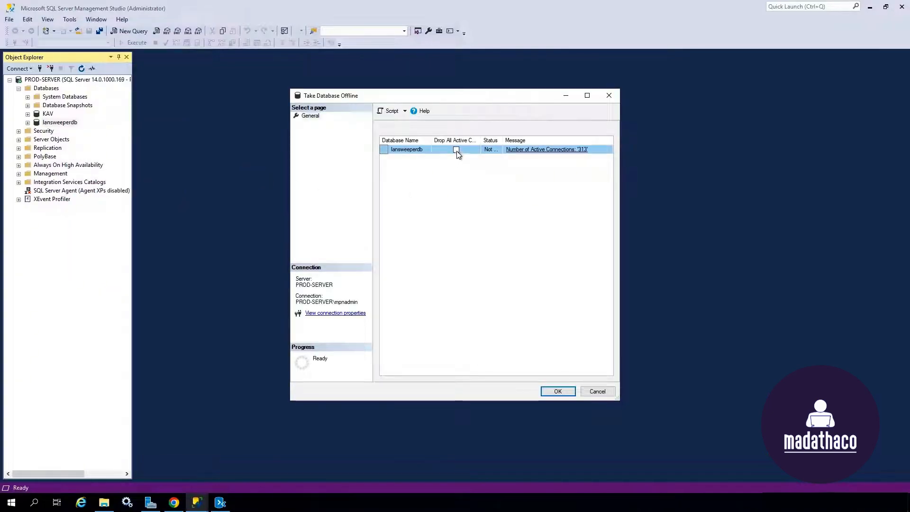
{"action": "left_click", "coordinate": [455, 150]}
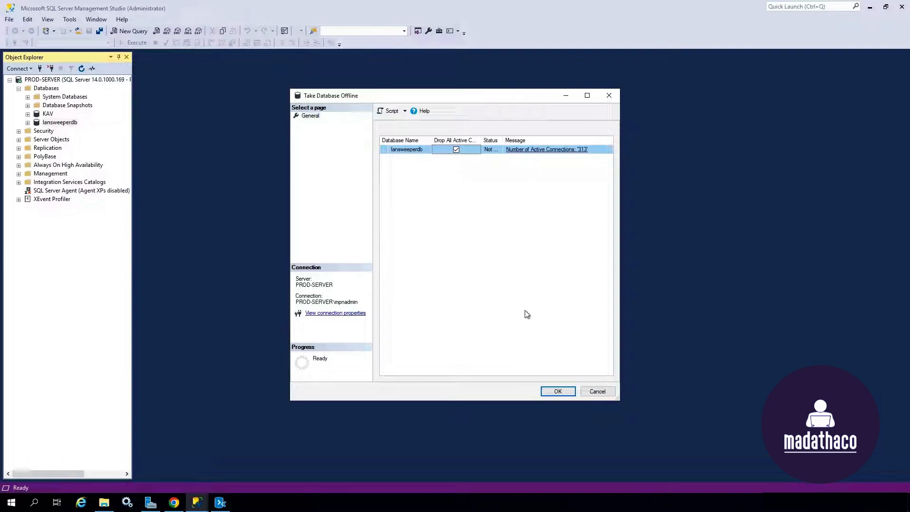
{"action": "left_click", "coordinate": [557, 392]}
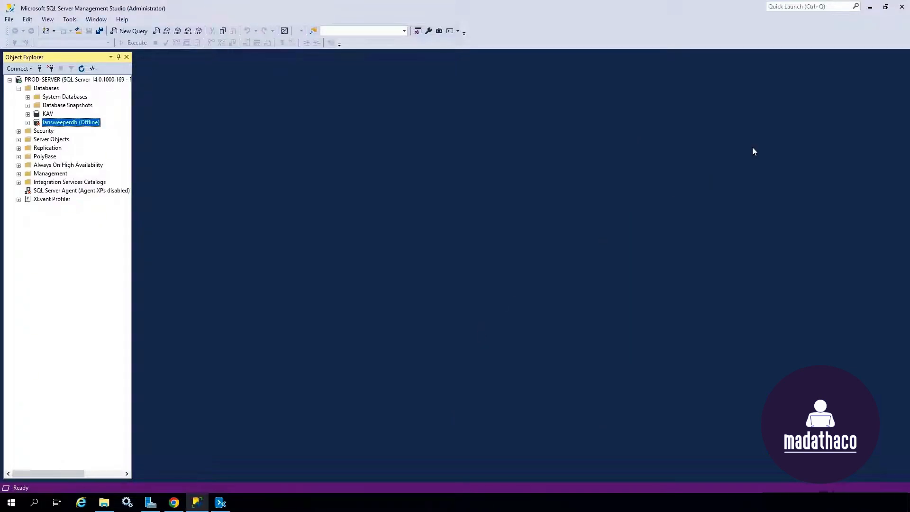
{"action": "left_click", "coordinate": [870, 7]}
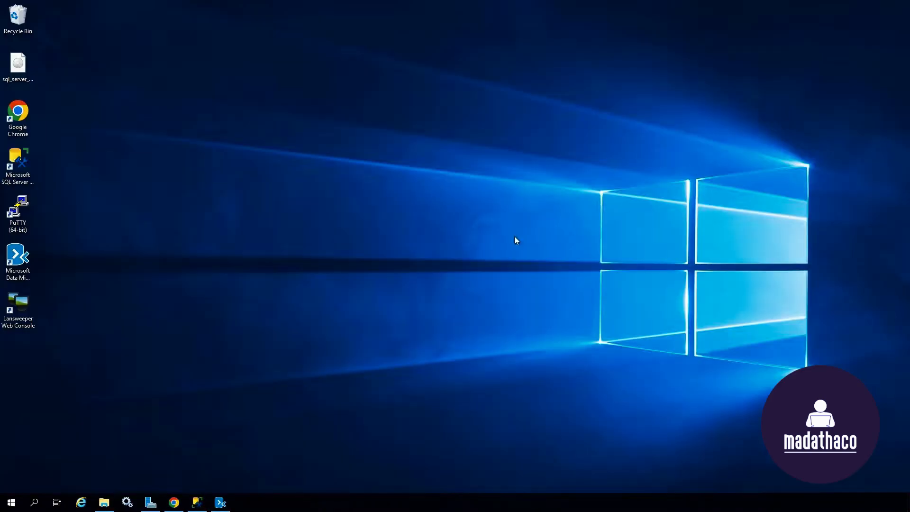
Step: Reload the Lansweeper All Assets page to see it can't open database lansweeperdb
{"action": "left_click", "coordinate": [173, 503]}
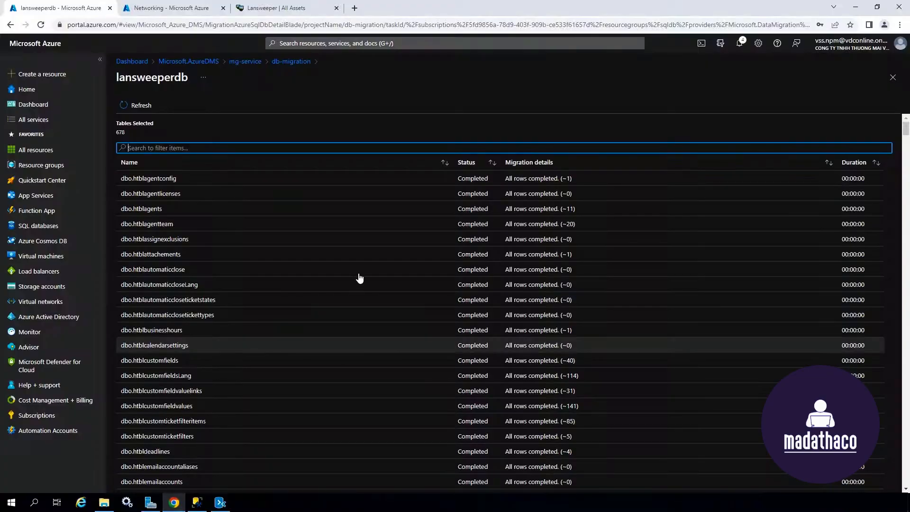
{"action": "left_click", "coordinate": [290, 10]}
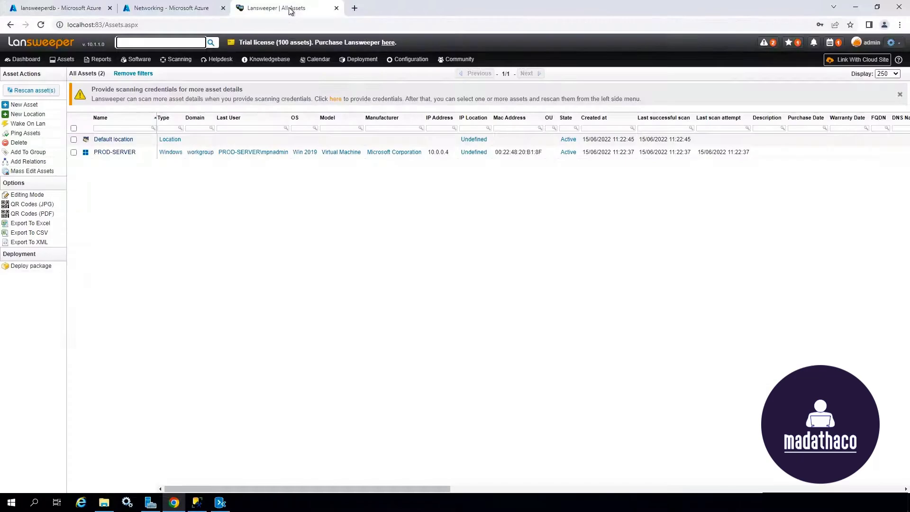
{"action": "left_click", "coordinate": [40, 25]}
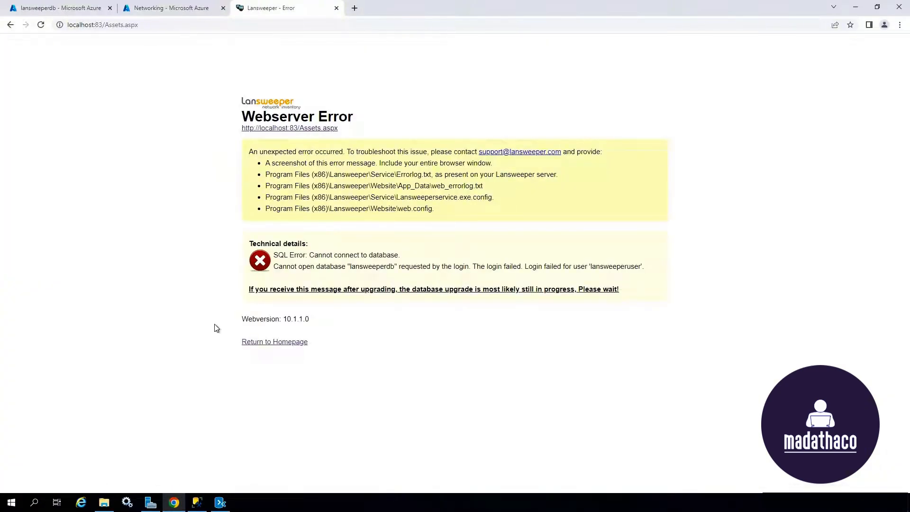
Step: Launch the Lansweeper ConfigEditor from the Tools folder and dismiss the invalid connection string warning
{"action": "left_click", "coordinate": [106, 502]}
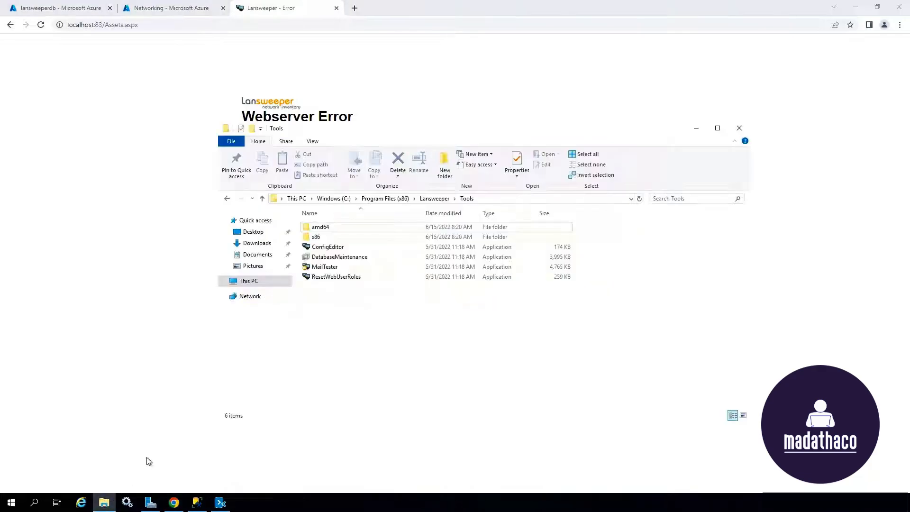
{"action": "double_click", "coordinate": [332, 247]}
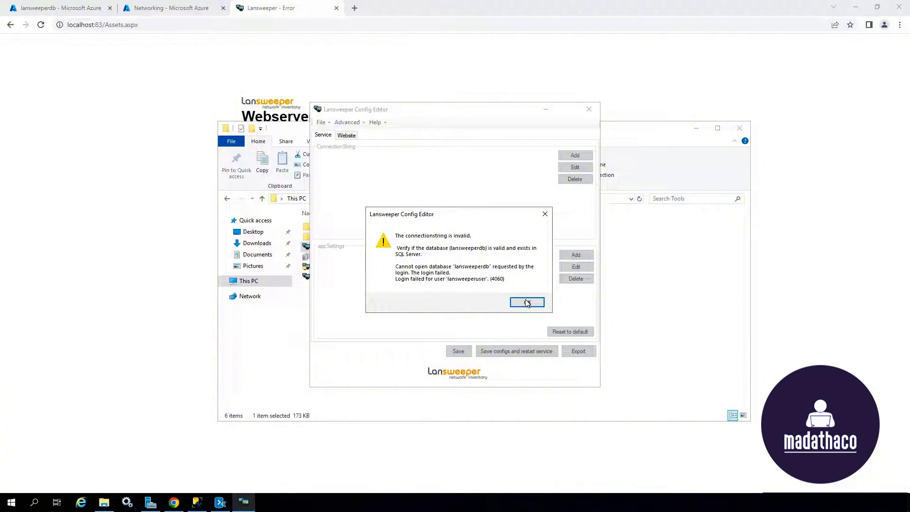
{"action": "left_click", "coordinate": [527, 303]}
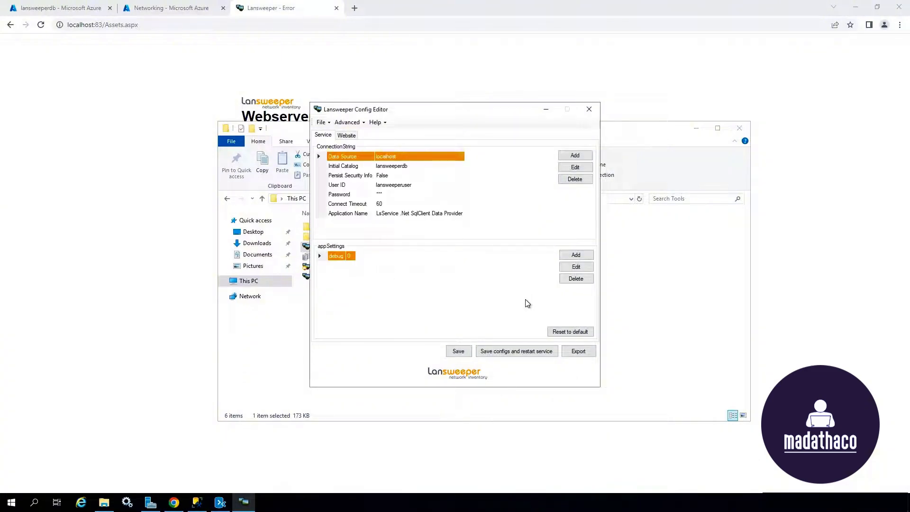
Step: Set Data Source to bonguidesdb.database.windows.net and Initial Catalog to az-lanswdb
{"action": "left_click", "coordinate": [579, 168]}
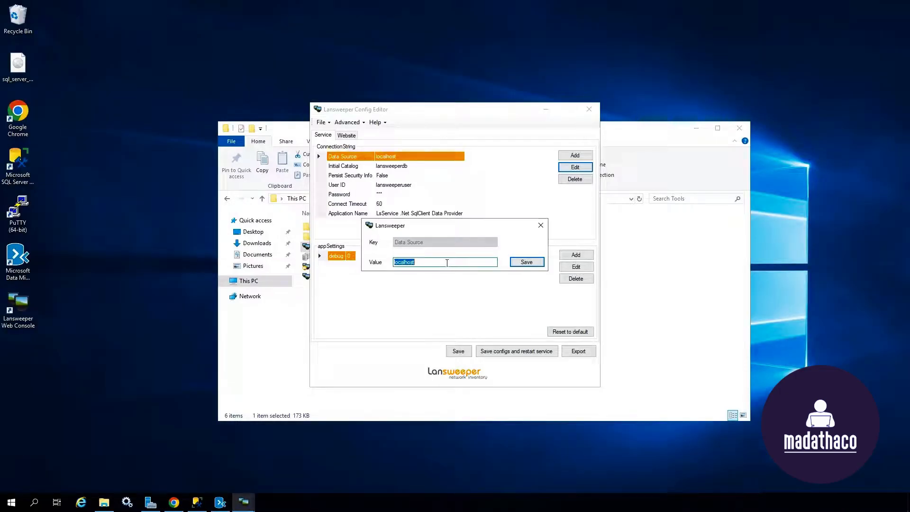
{"action": "type", "text": "bonguidesdb.database.windows.net"}
{"action": "left_click", "coordinate": [525, 262]}
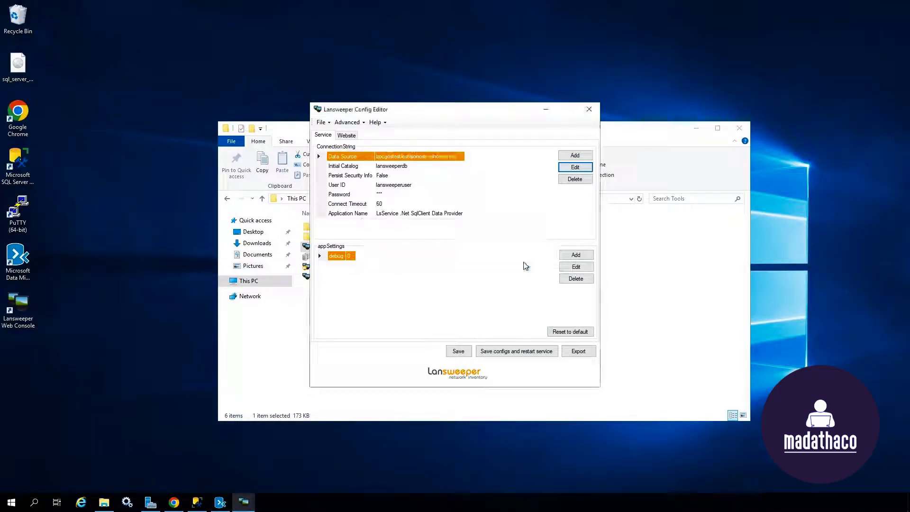
{"action": "left_click", "coordinate": [406, 166]}
{"action": "left_click", "coordinate": [575, 167]}
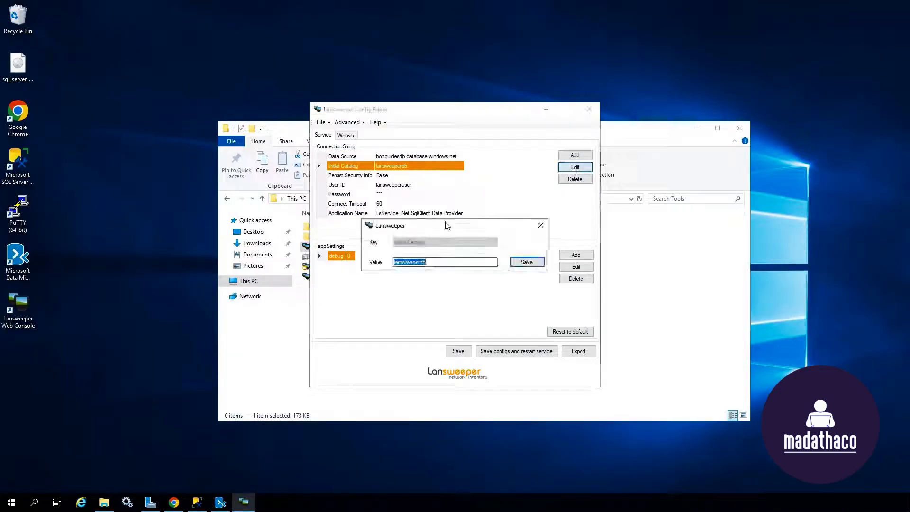
{"action": "type", "text": "az-"}
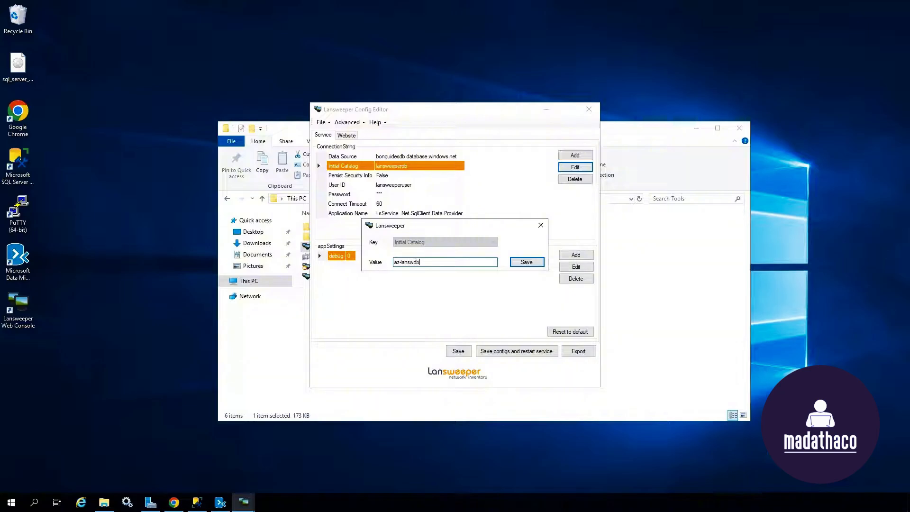
{"action": "left_click", "coordinate": [527, 262]}
Step: Set User ID to the Azure SQL login, then save configs and restart the Lansweeper service
{"action": "left_click", "coordinate": [403, 184]}
{"action": "left_click", "coordinate": [575, 166]}
{"action": "type", "text": "bo"}
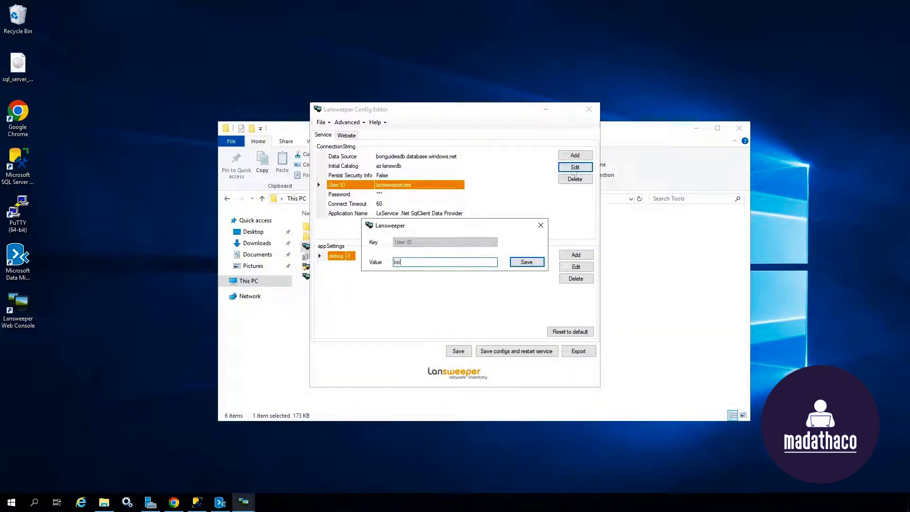
{"action": "type", "text": "nguides"}
{"action": "left_click", "coordinate": [527, 262]}
{"action": "left_click", "coordinate": [378, 195]}
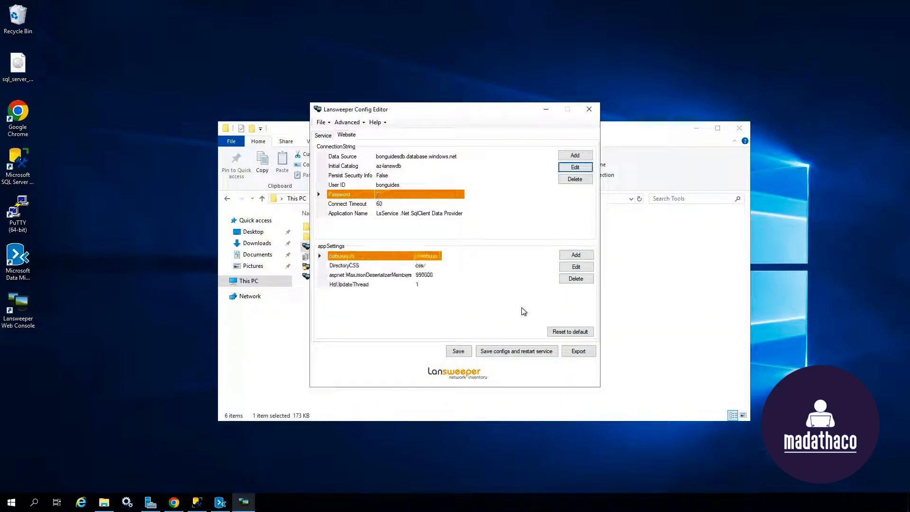
{"action": "left_click", "coordinate": [527, 354]}
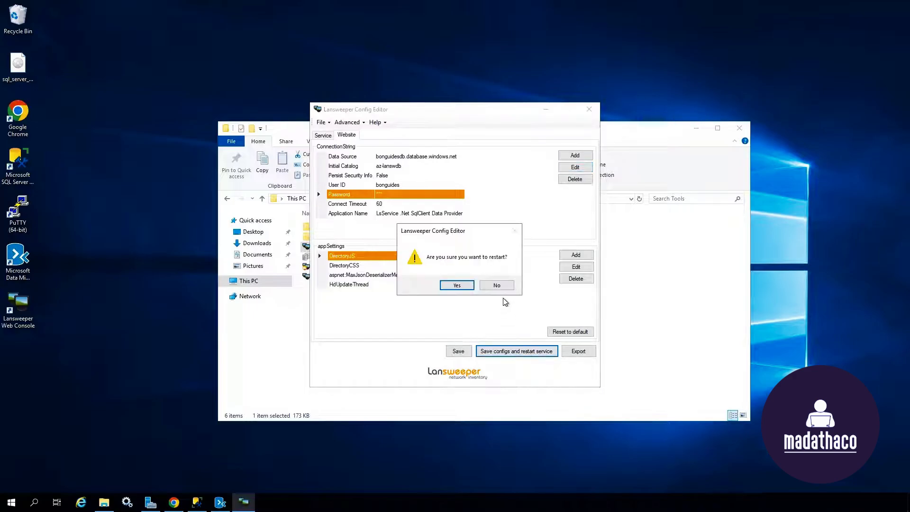
{"action": "left_click", "coordinate": [464, 284]}
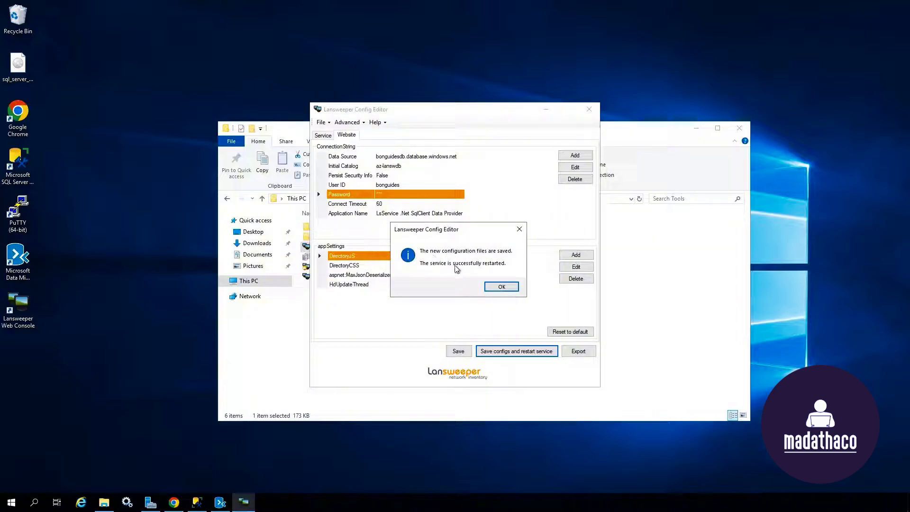
{"action": "left_click", "coordinate": [505, 286]}
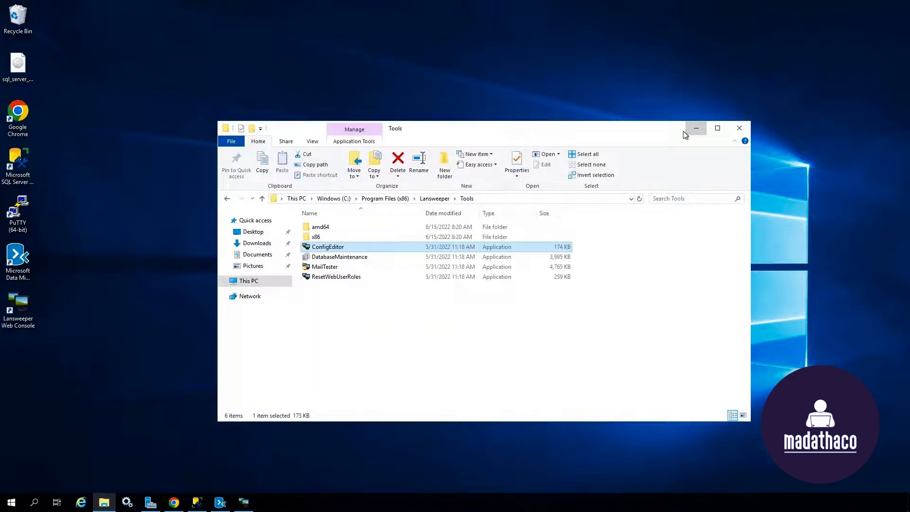
{"action": "left_click", "coordinate": [695, 128]}
Step: Reload the Lansweeper error page in the browser so it shows the login page
{"action": "left_click", "coordinate": [174, 502]}
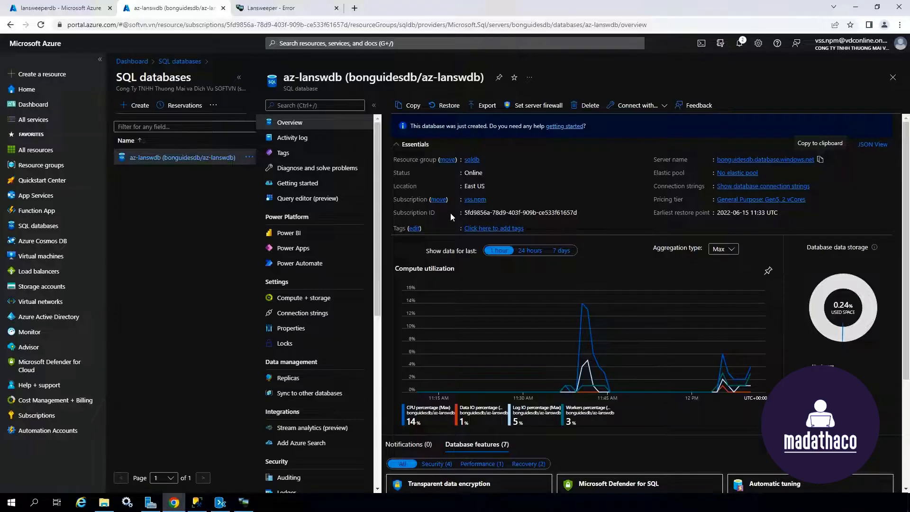
{"action": "left_click", "coordinate": [290, 8]}
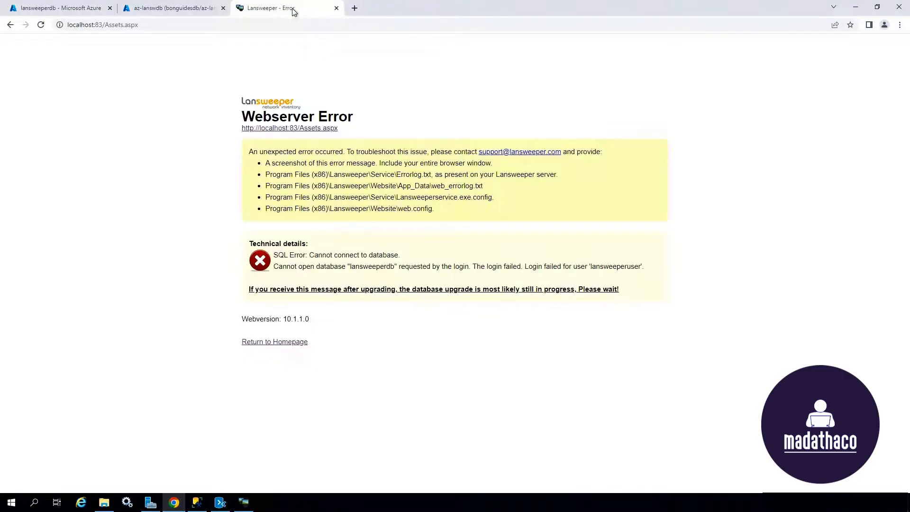
{"action": "left_click", "coordinate": [40, 24]}
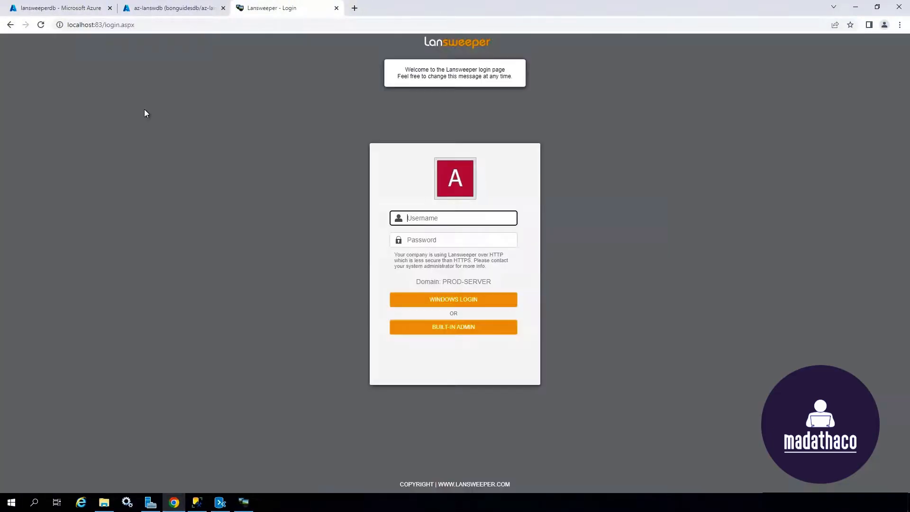
Step: Sign in to Lansweeper with the admin username and its password
{"action": "type", "text": "admin"}
{"action": "key", "text": "Tab"}
{"action": "type", "text": "•••••••"}
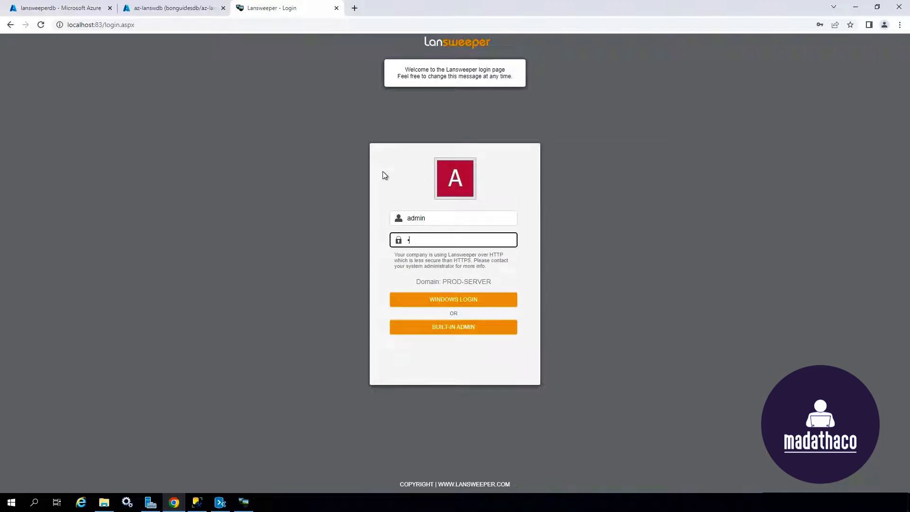
{"action": "type", "text": "•••"}
{"action": "key", "text": "Return"}
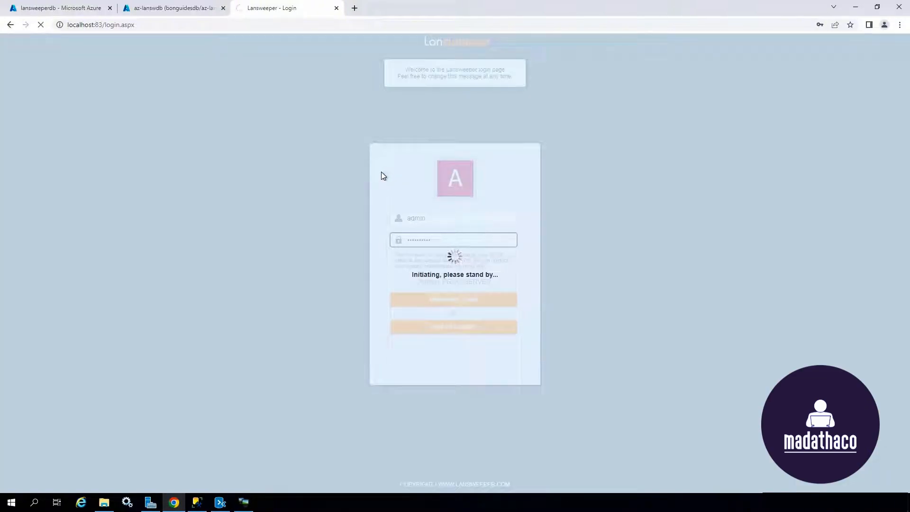